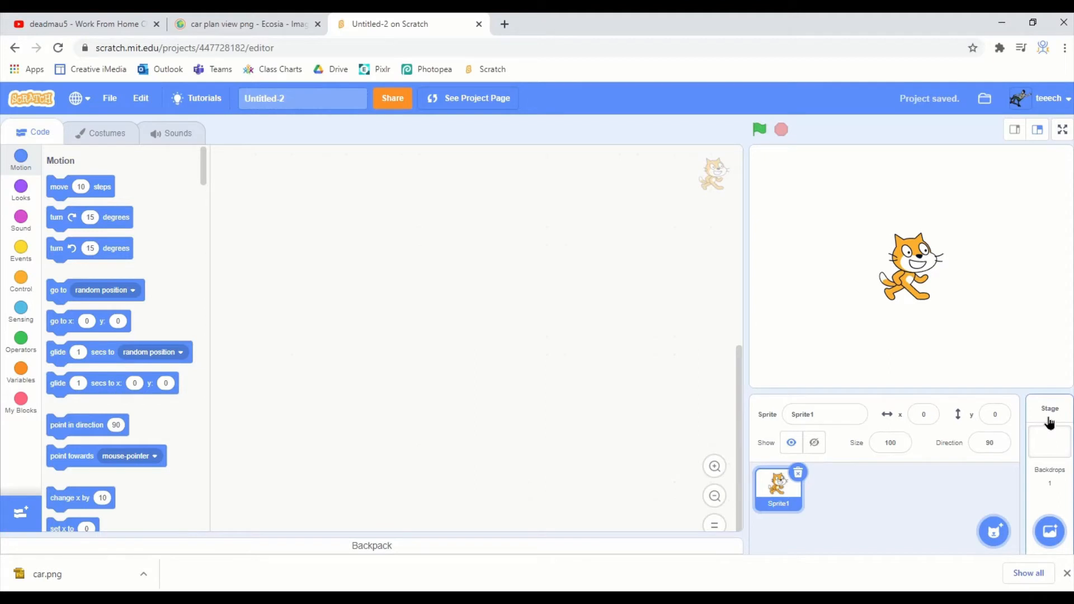
- Open the stage's backdrop1 for painting and ready the Rectangle tool with a green fill of Color 27
left_click(1050, 423)
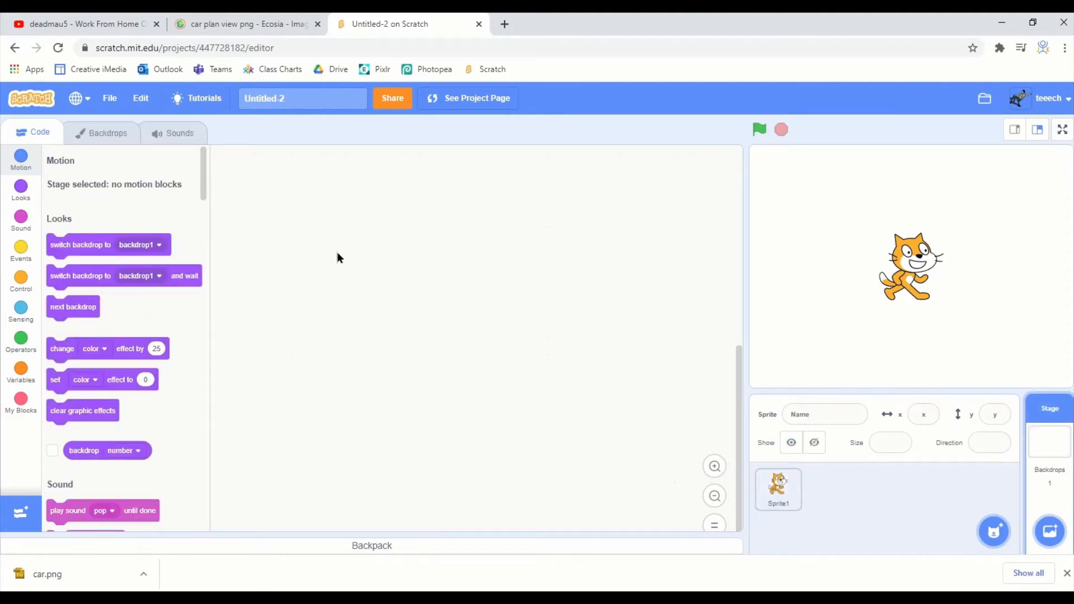
left_click(103, 141)
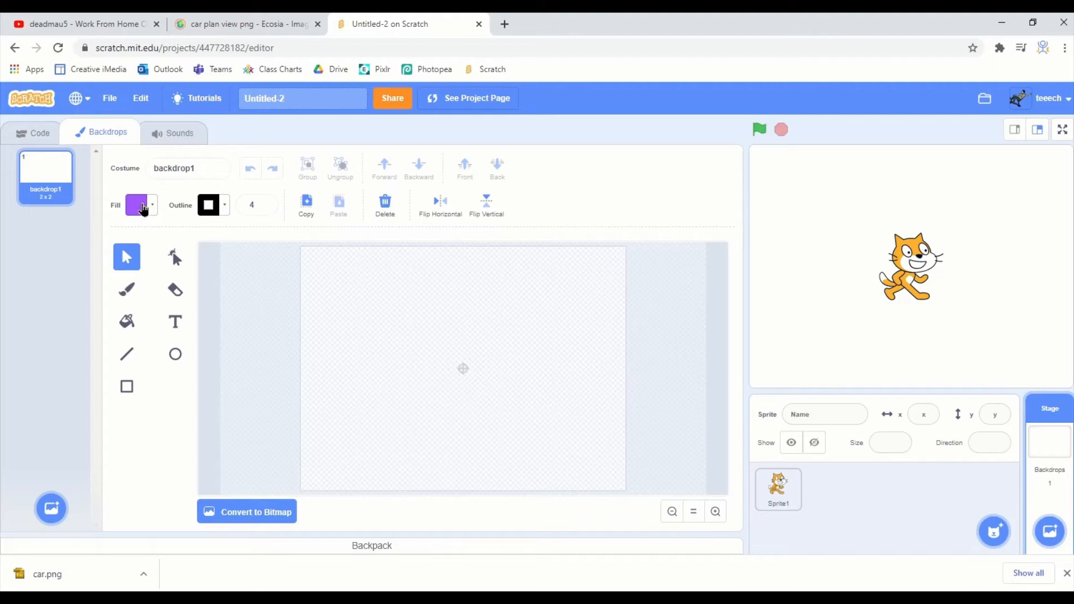
left_click(144, 209)
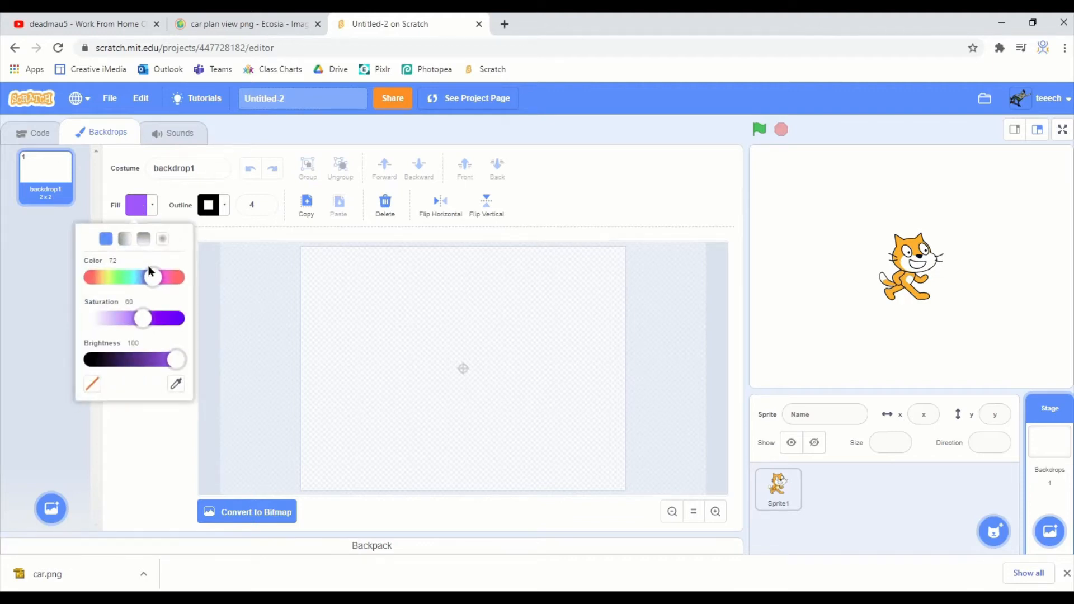
left_click(115, 278)
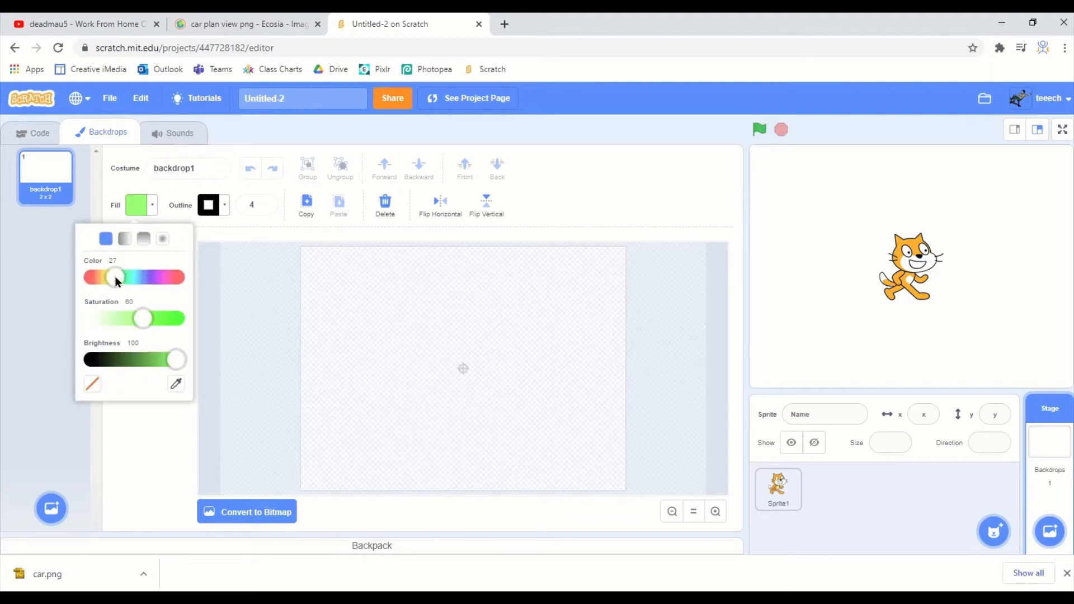
left_click(150, 463)
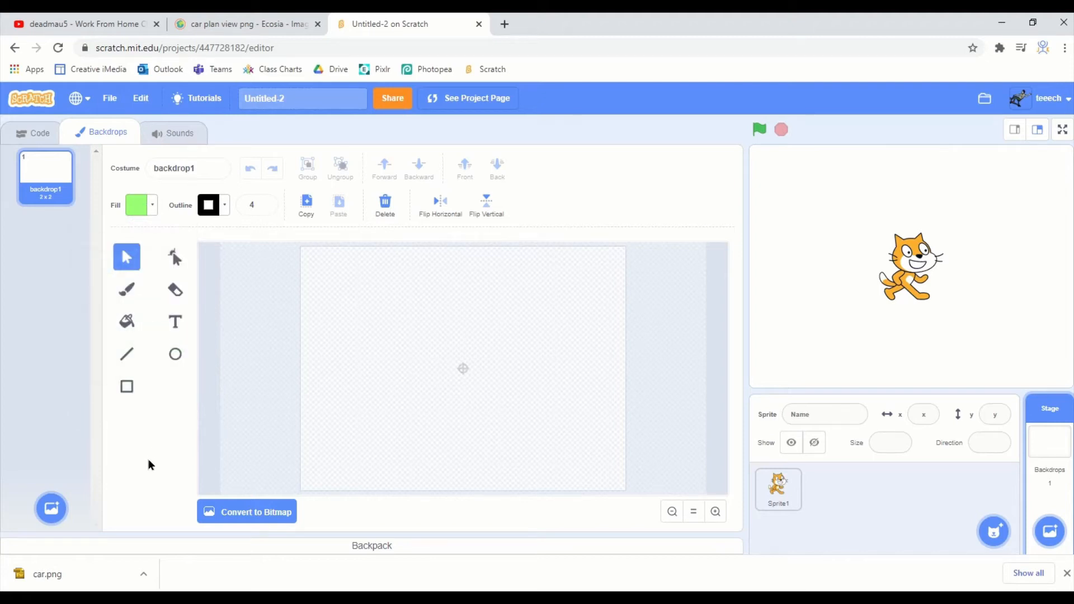
left_click(133, 392)
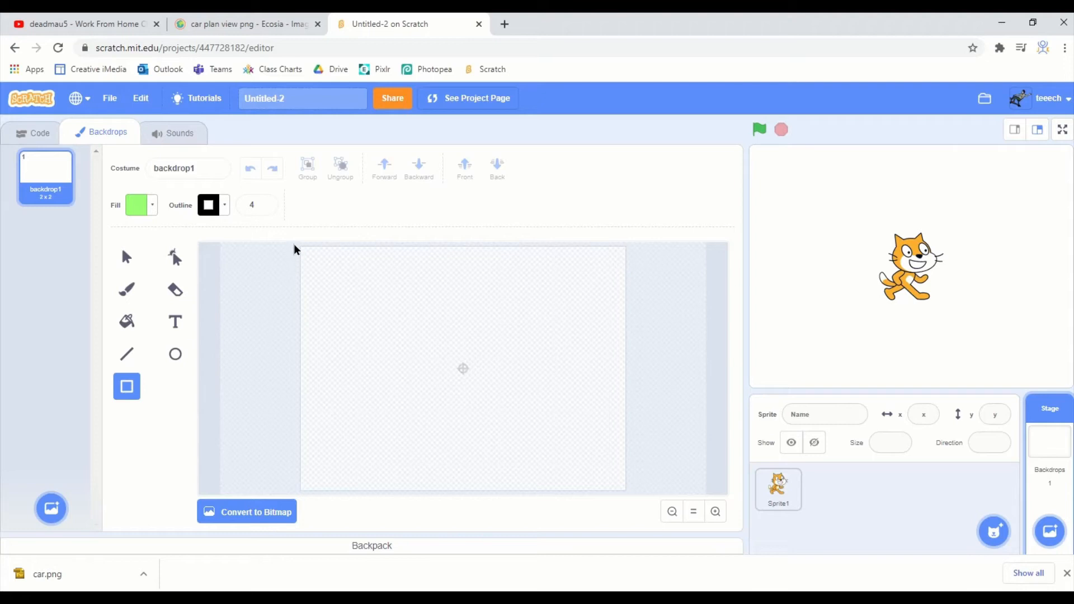
left_click_drag(294, 248, 522, 462)
right_click(522, 464)
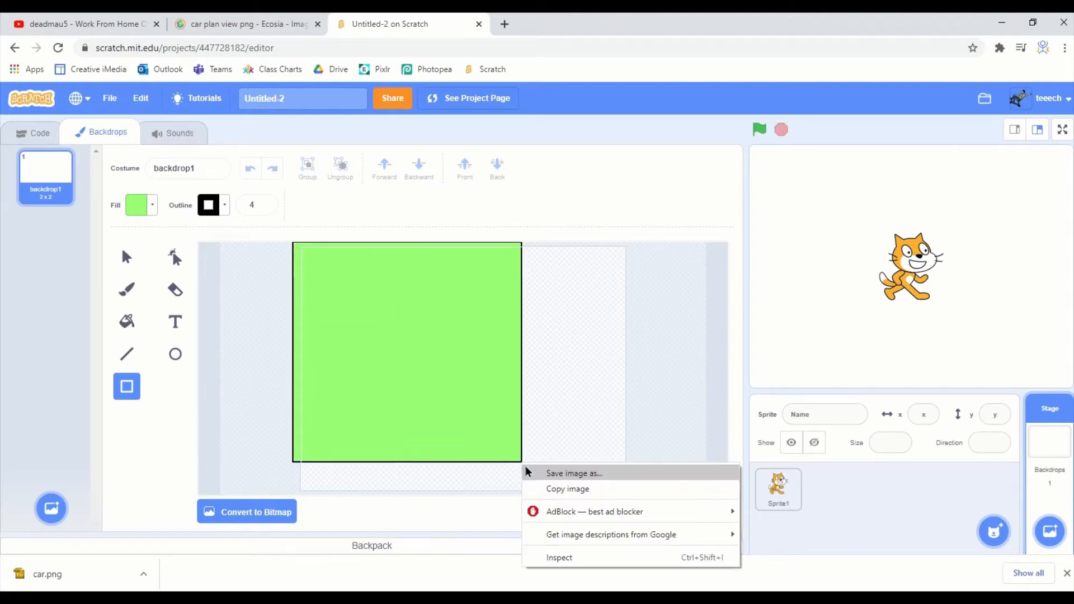
left_click(585, 446)
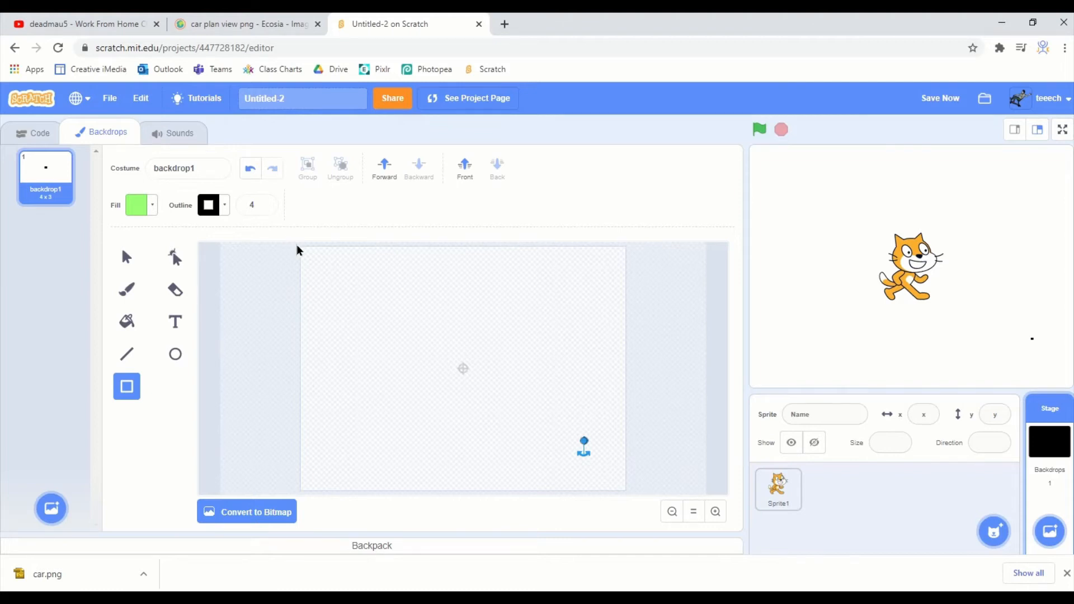
- Draw a green rectangle that covers the entire backdrop canvas and slightly overlaps its edges
left_click_drag(295, 243, 634, 511)
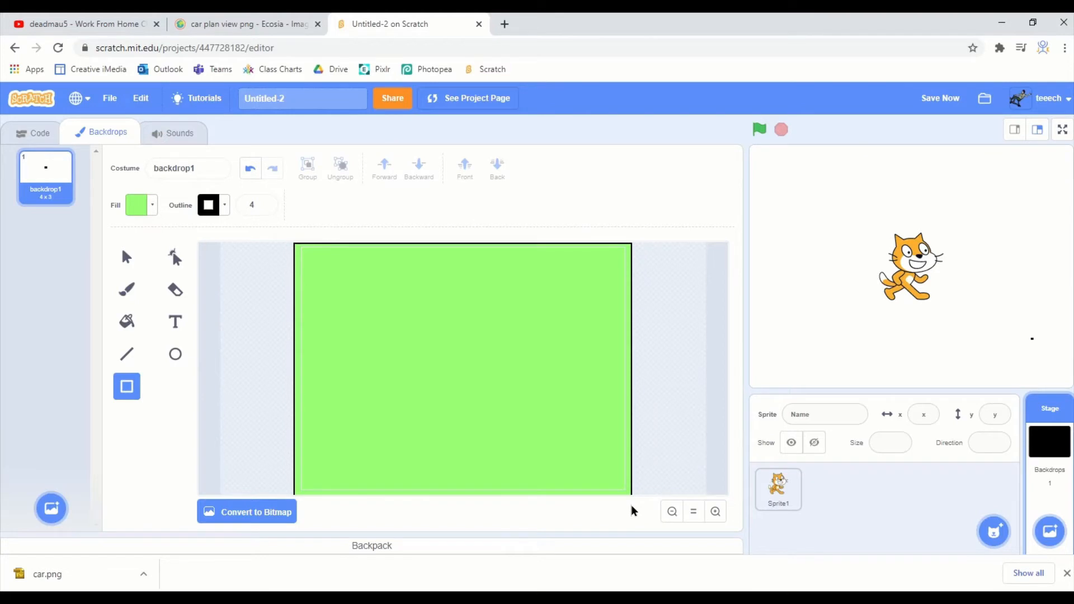
left_click_drag(633, 511, 634, 511)
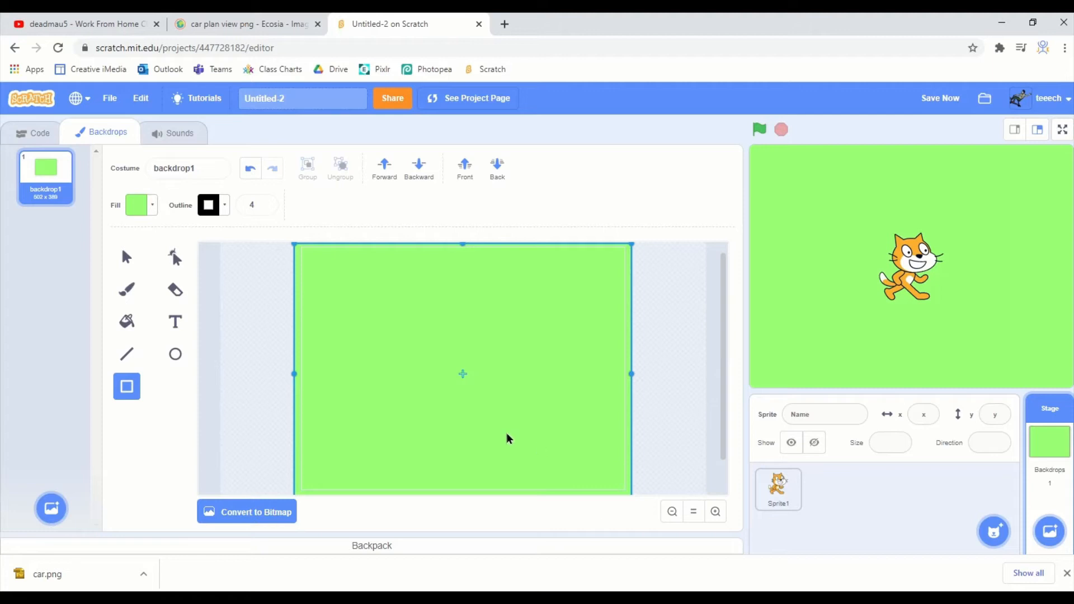
- Draw a large horizontal ellipse with a purple fill of Color 69 across the middle of the green backdrop
left_click(174, 354)
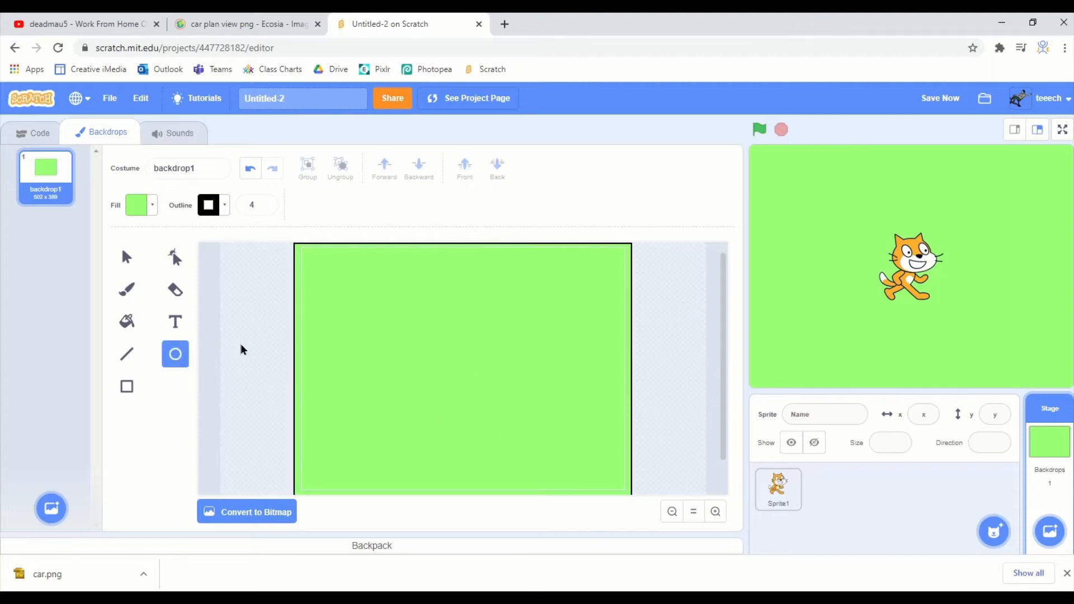
left_click(129, 208)
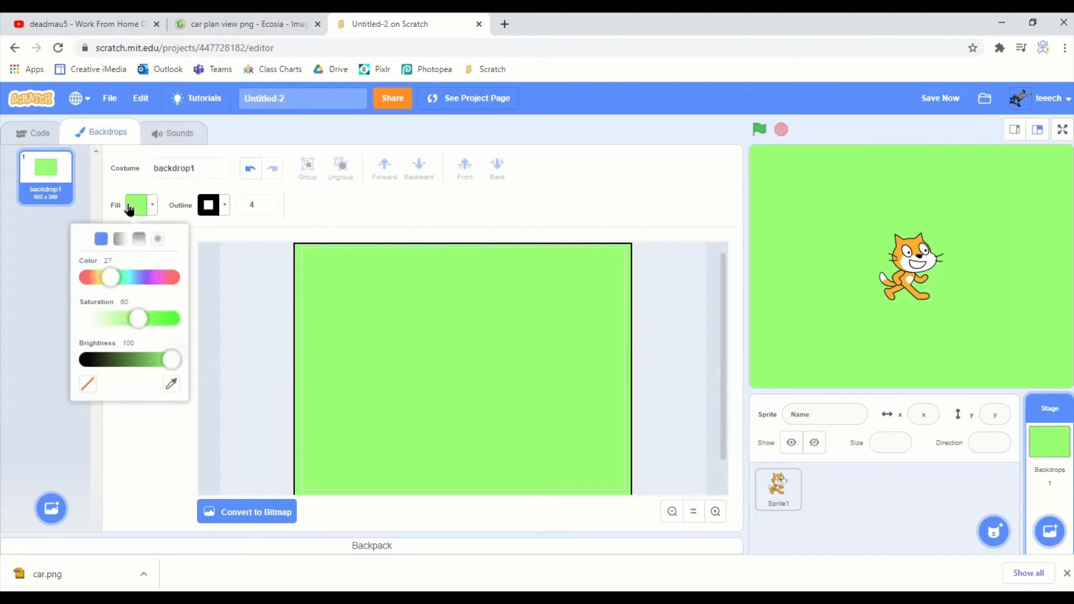
left_click(146, 279)
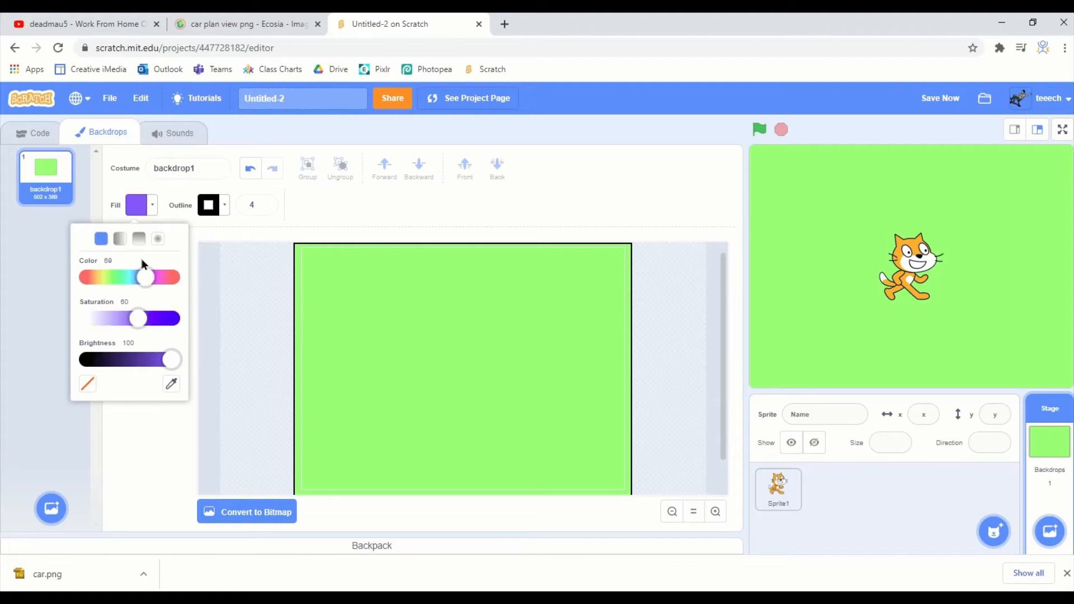
left_click(180, 410)
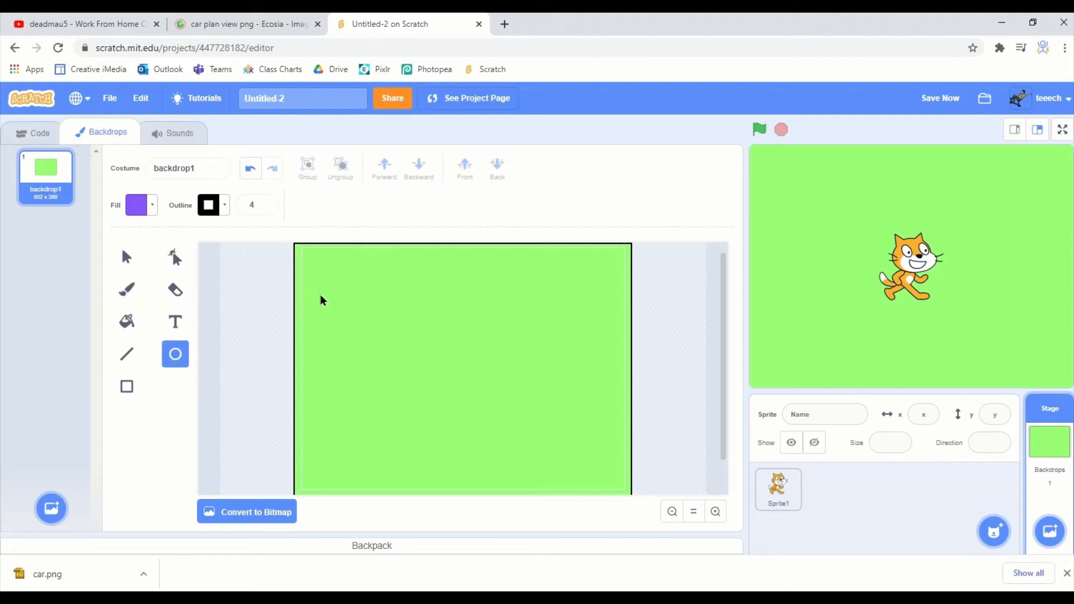
left_click_drag(321, 300, 616, 462)
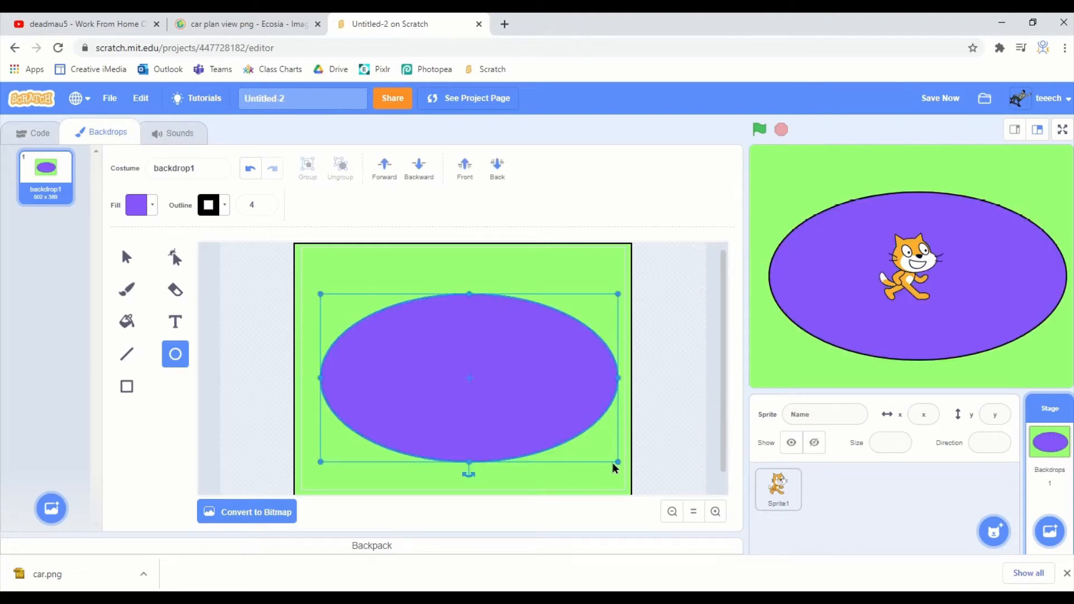
- Set the purple ellipse's outline width to 20 and deselect it
left_click(245, 211)
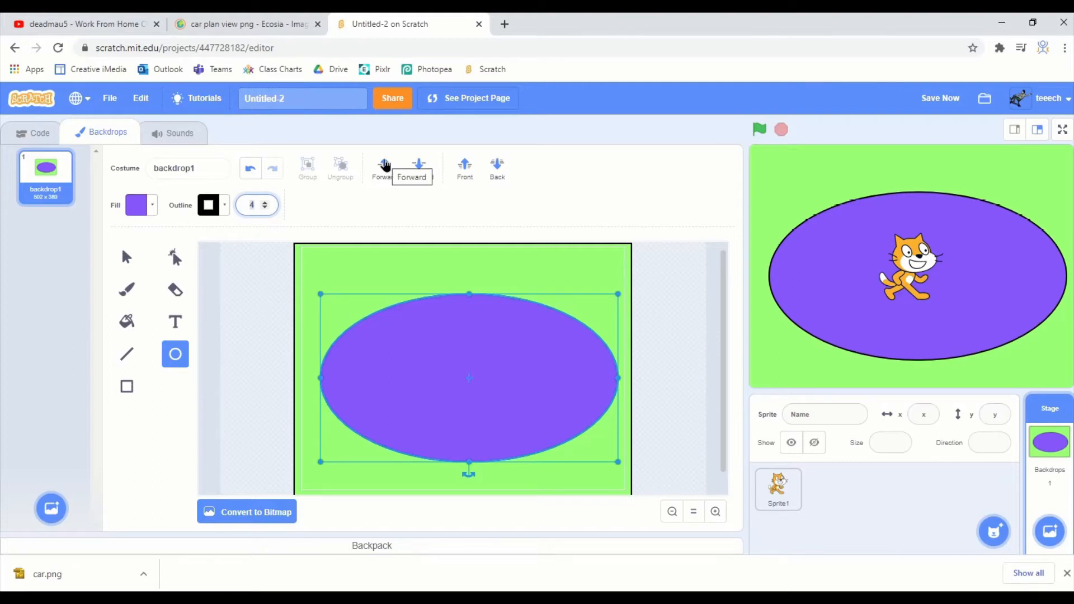
type("20")
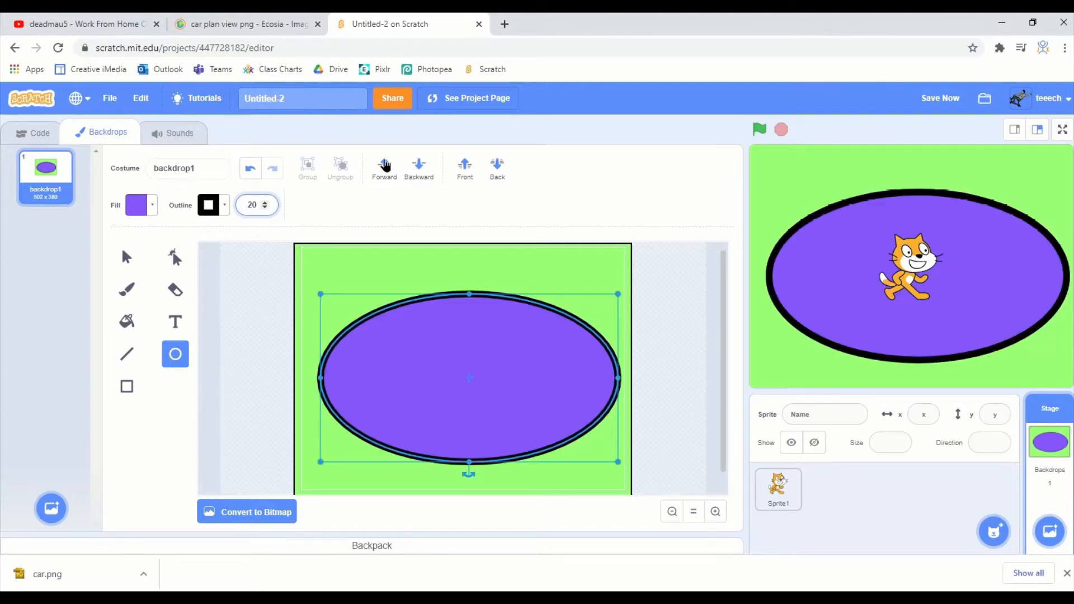
key("Return")
left_click(232, 300)
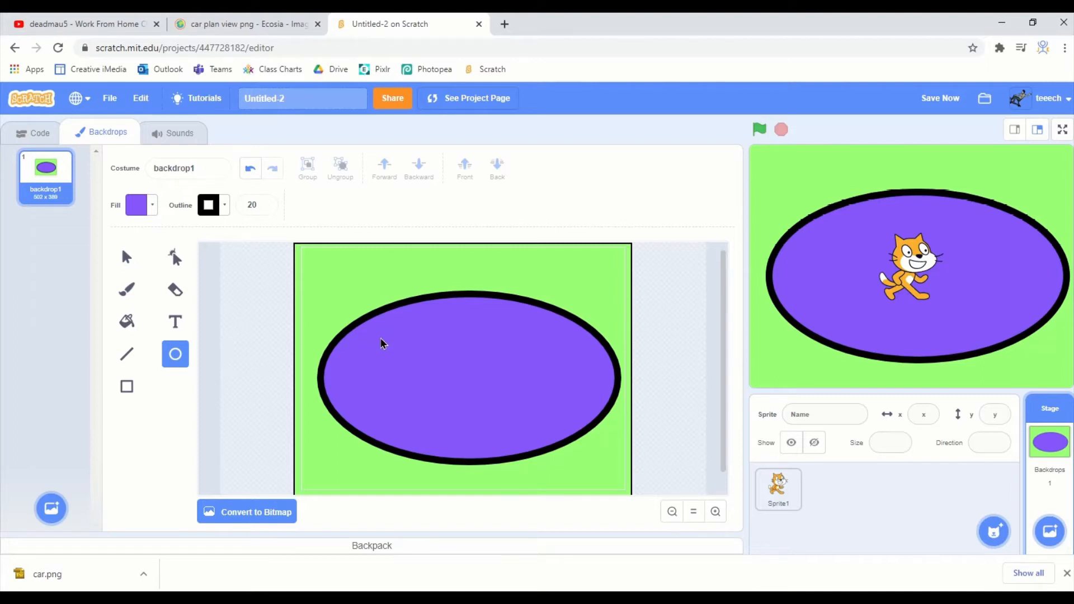
- Draw a smaller ellipse in the centre of the purple one, fill it with green sampled from the background, and return to the stage's code
left_click_drag(384, 344, 554, 427)
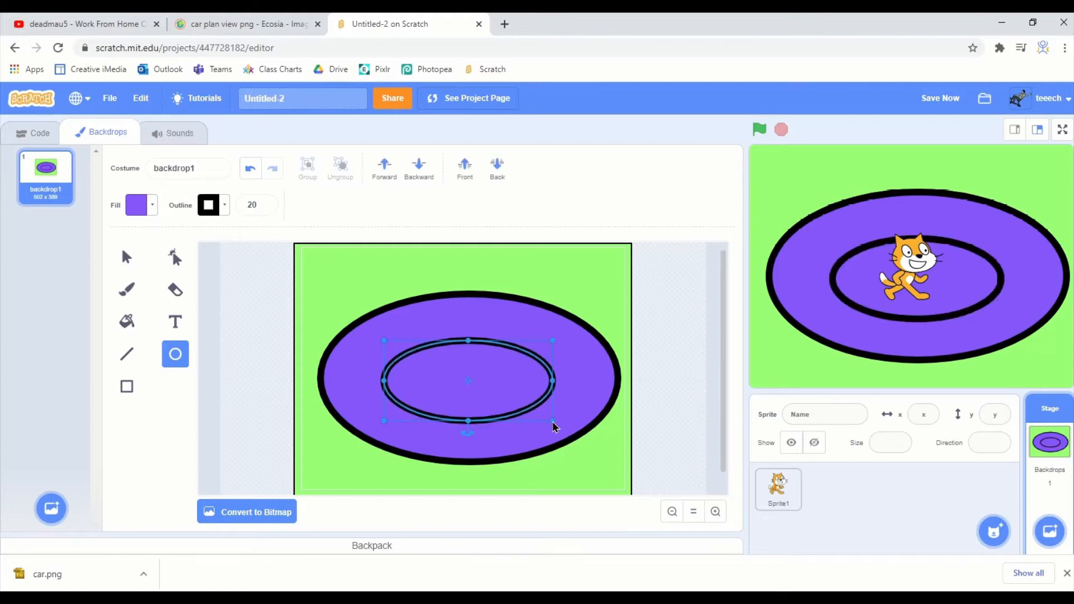
left_click(128, 214)
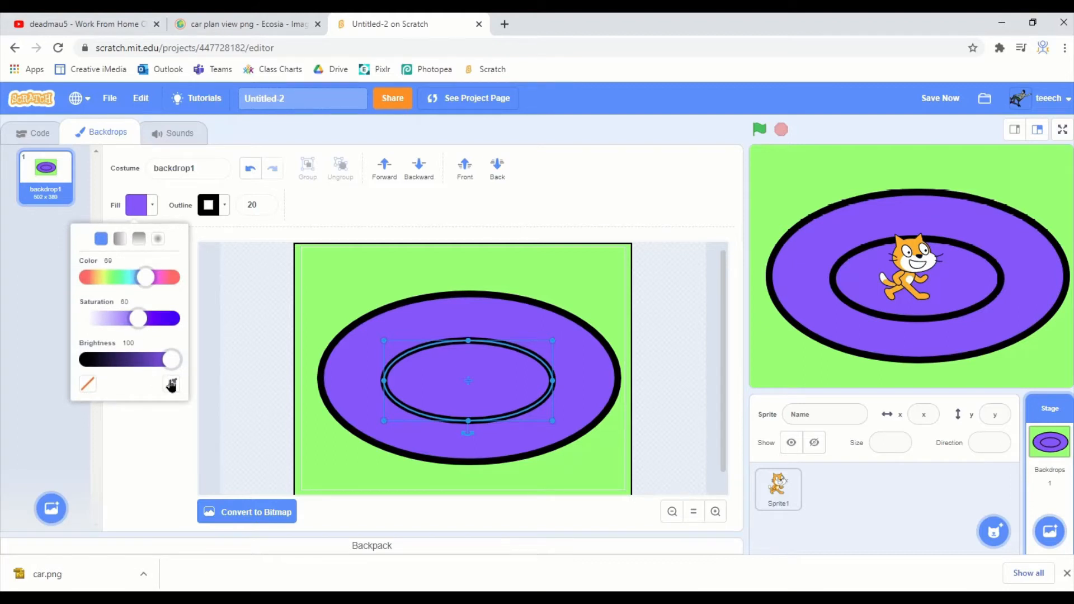
left_click(171, 383)
left_click(325, 290)
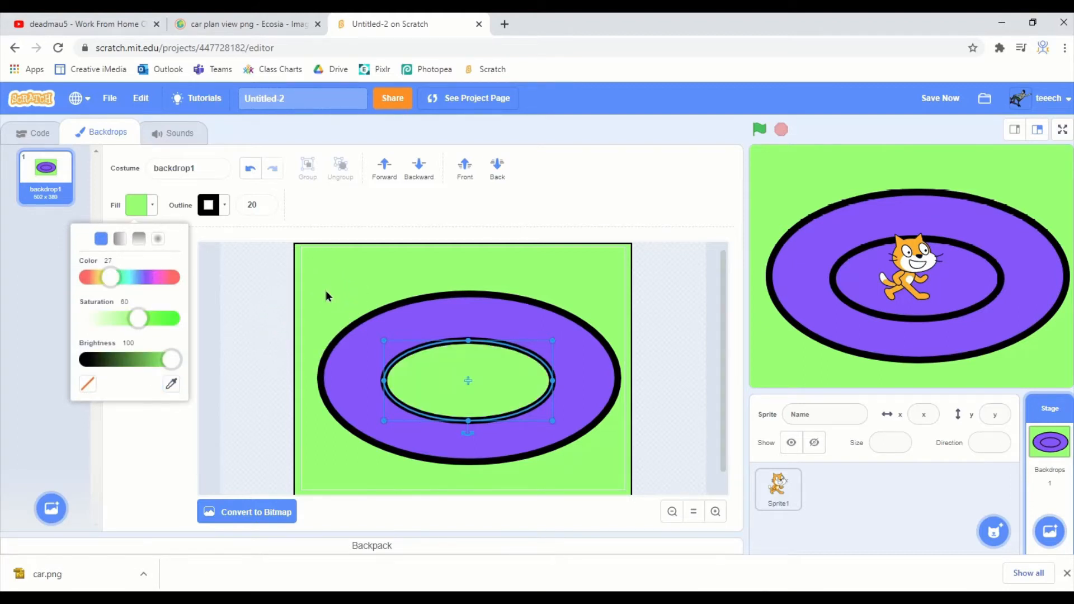
left_click(226, 376)
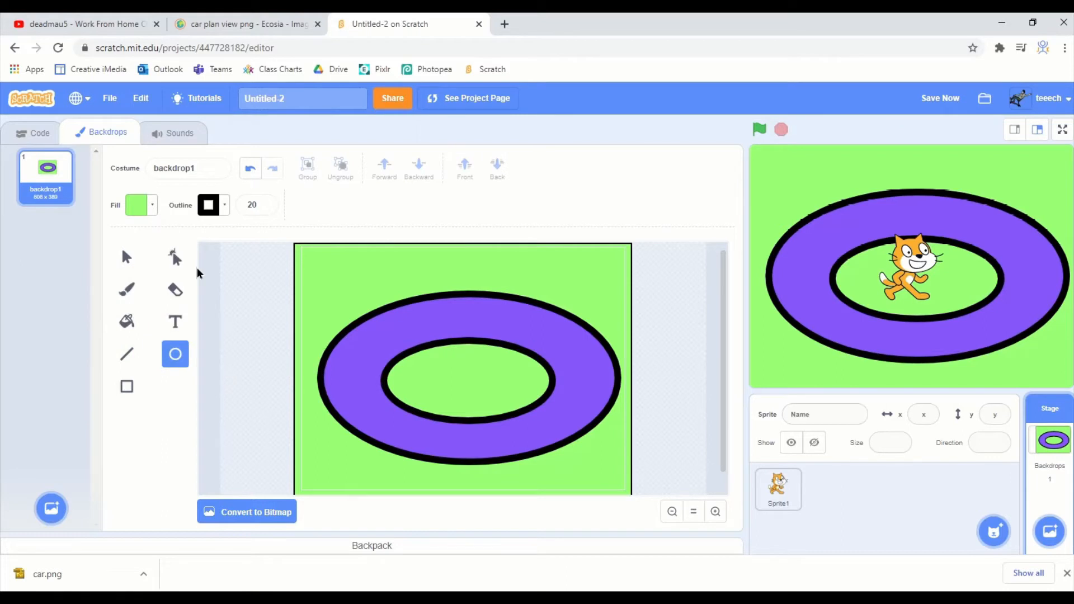
left_click(33, 134)
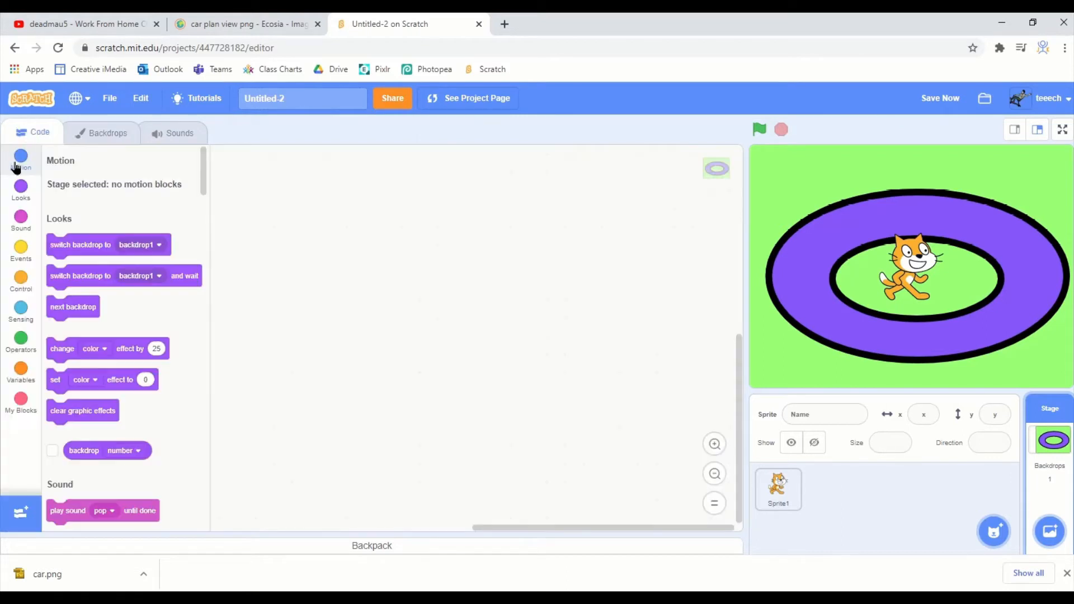
key("alt+Tab")
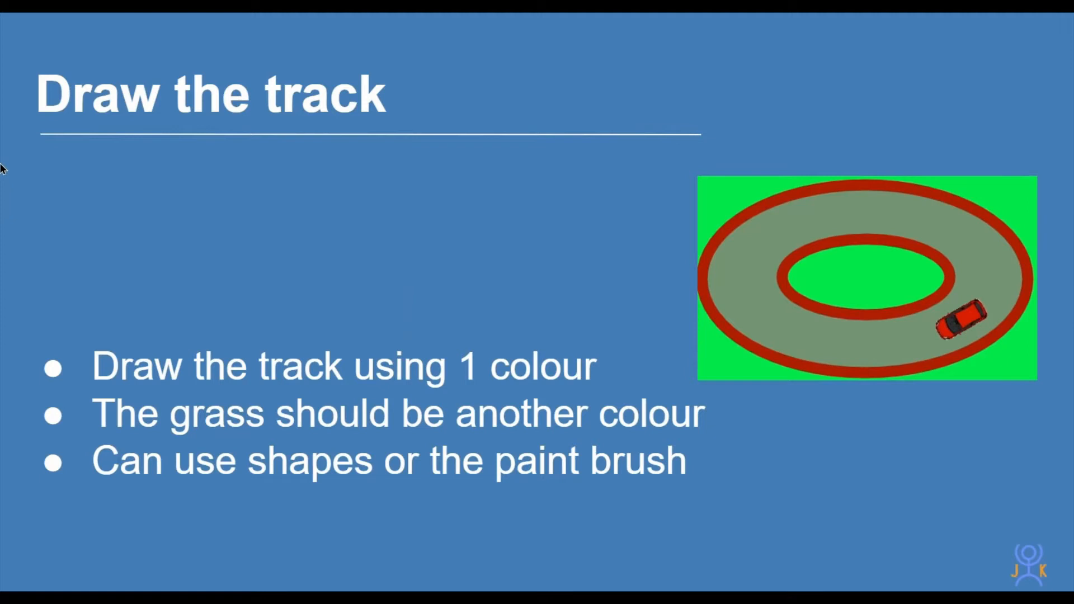
key("Right")
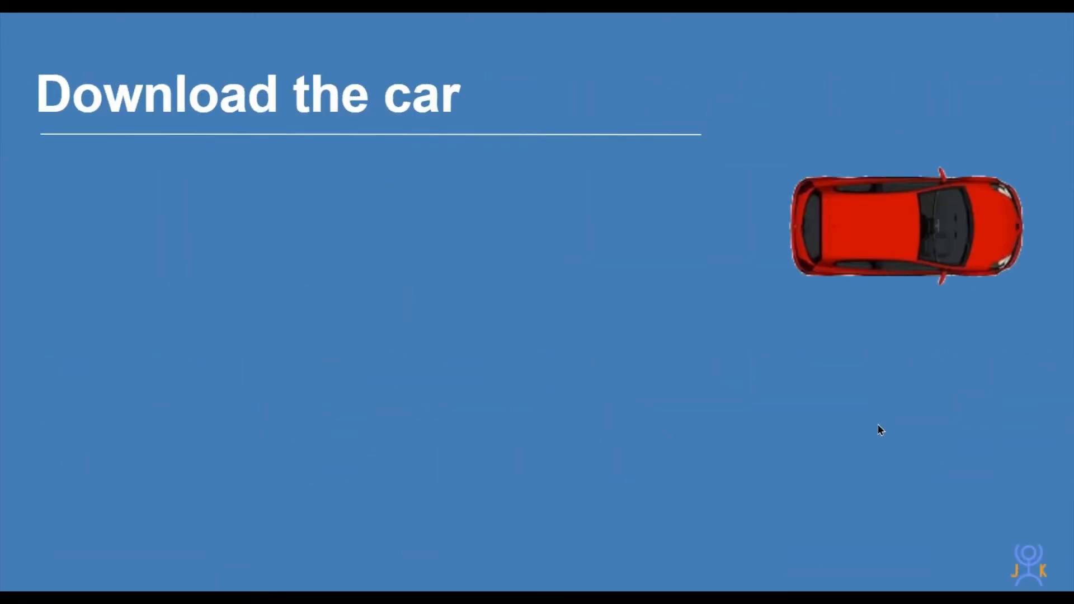
key("Right")
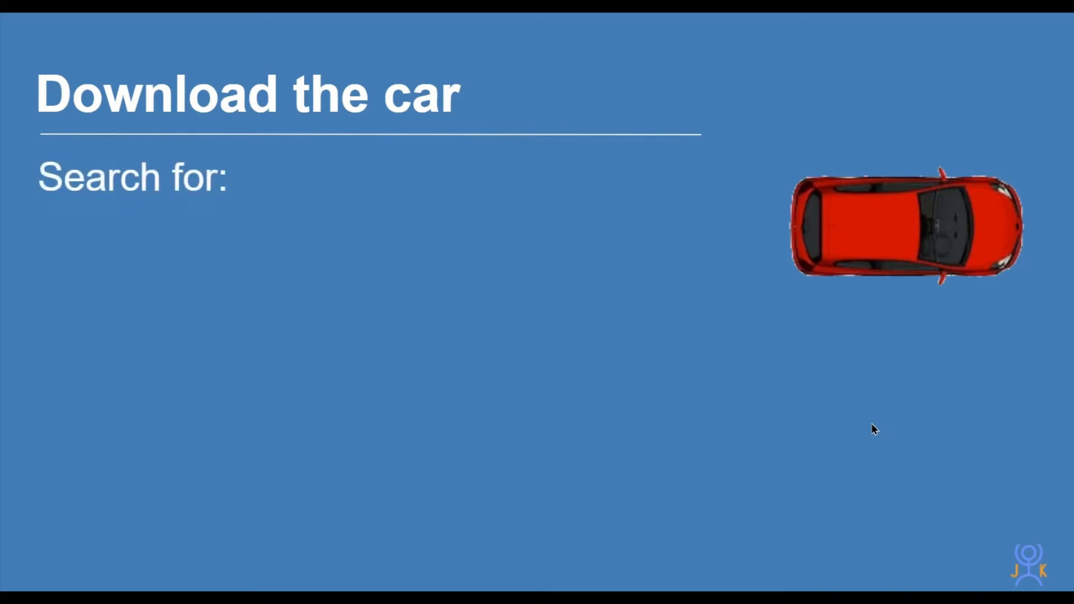
key("Right")
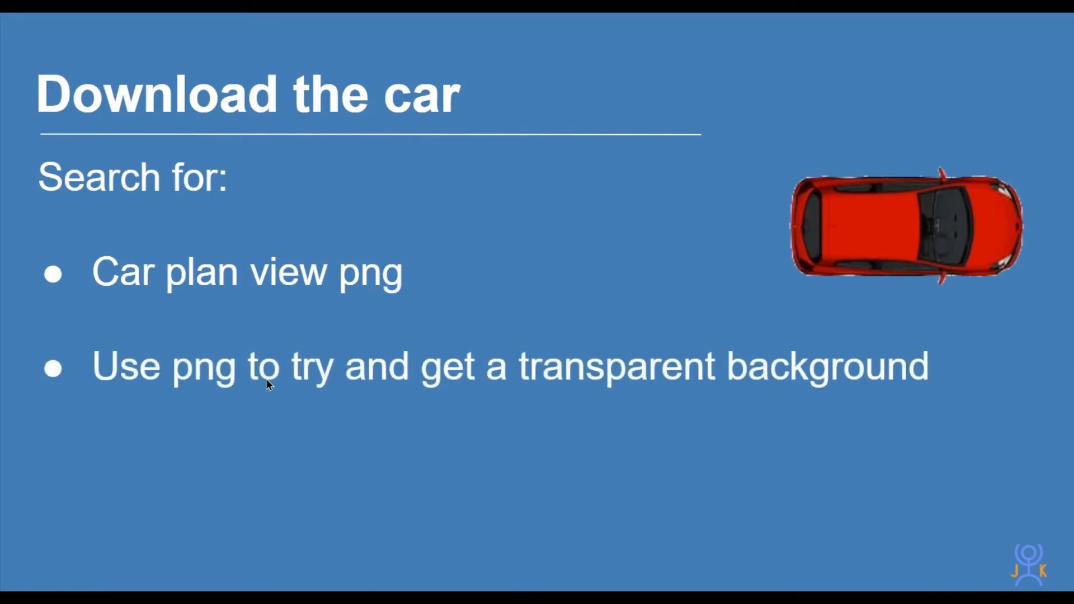
left_click(267, 379)
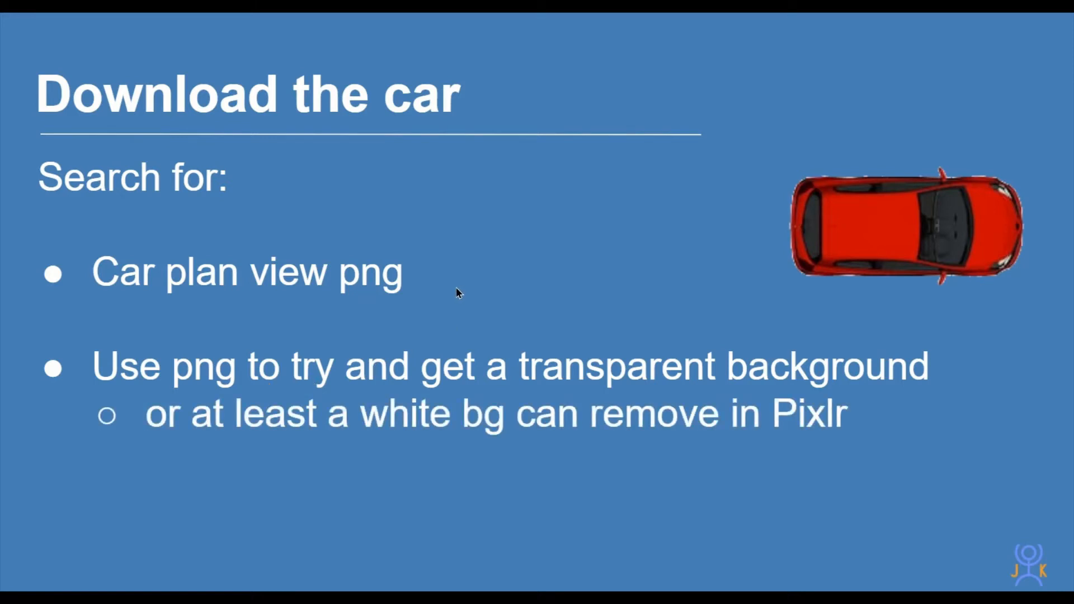
key("alt+Tab")
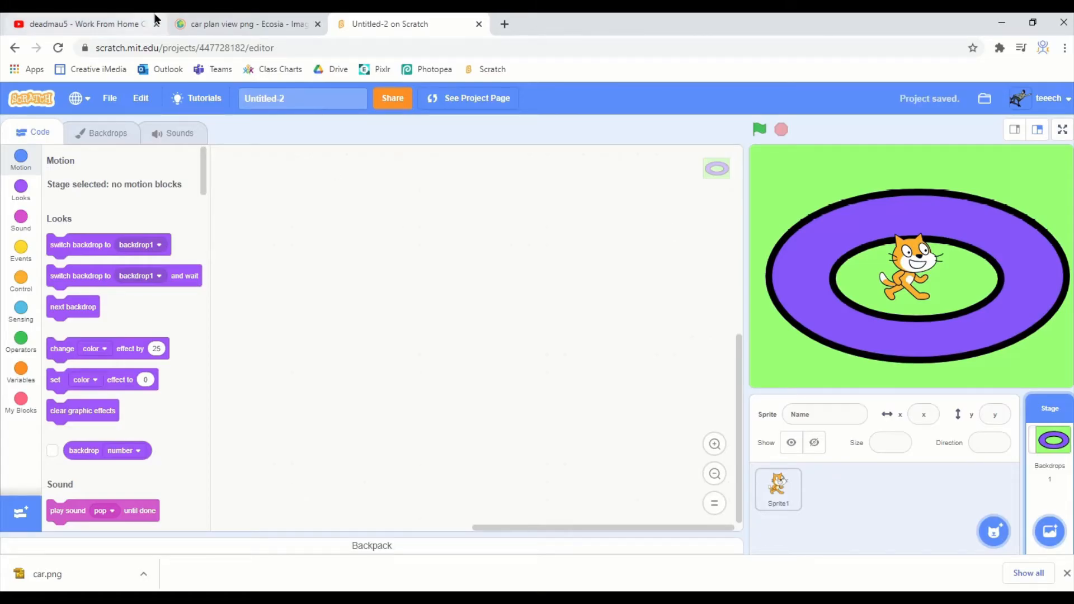
- Save the silver top-view car image from the Ecosia results to Downloads as car, replacing the existing file
left_click(199, 24)
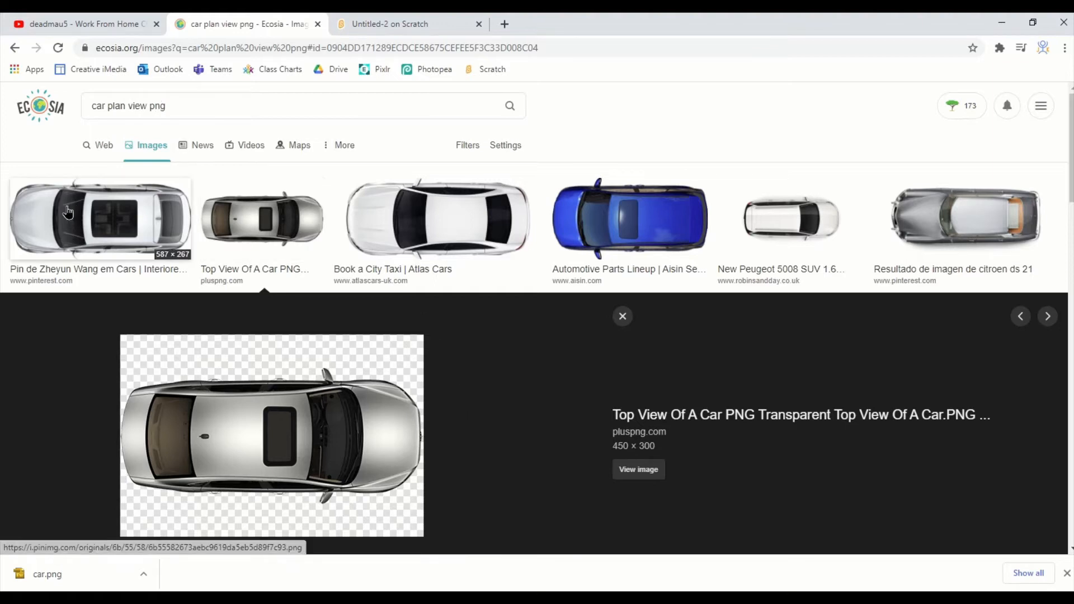
scroll(565, 463, "down", 6)
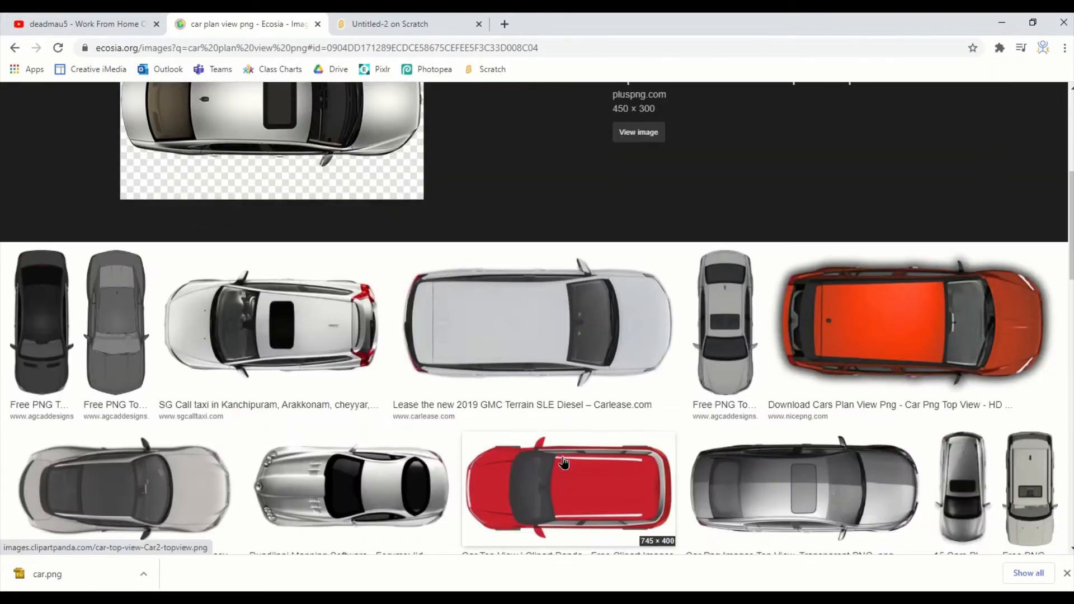
scroll(562, 461, "up", 6)
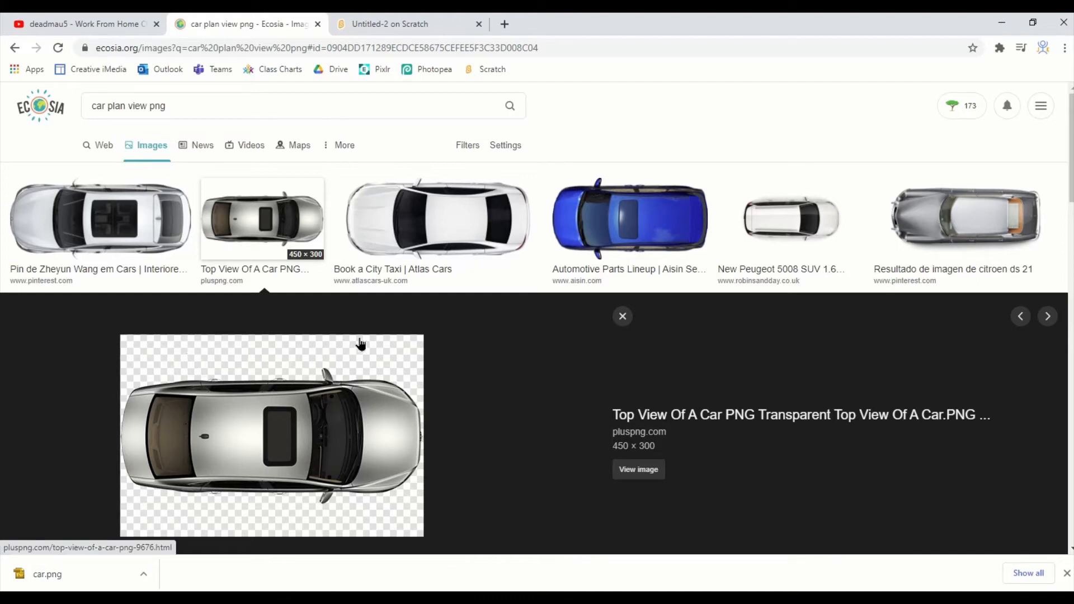
right_click(258, 366)
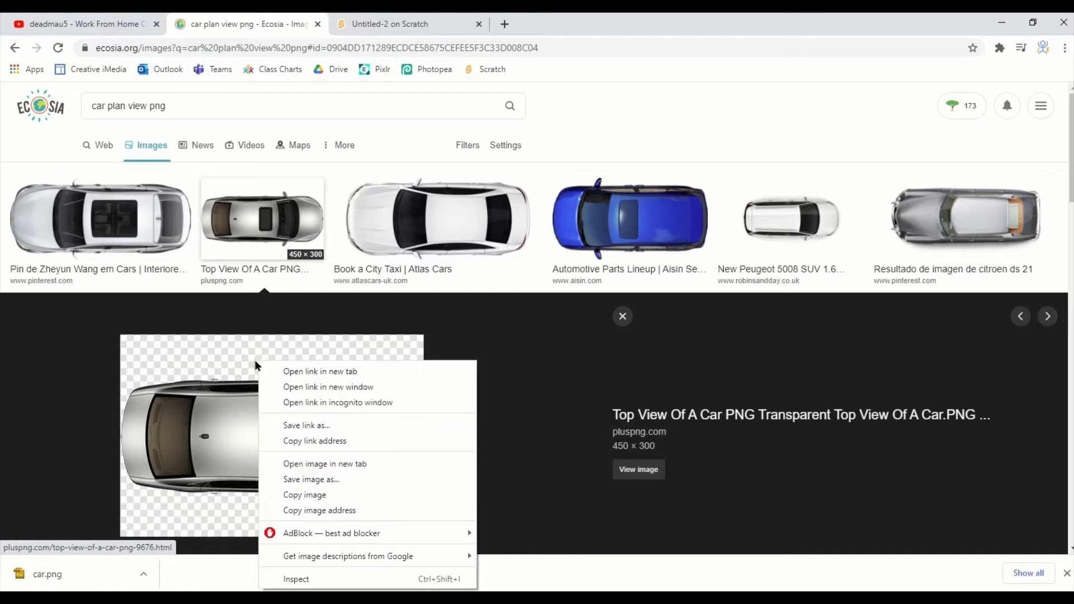
left_click(291, 480)
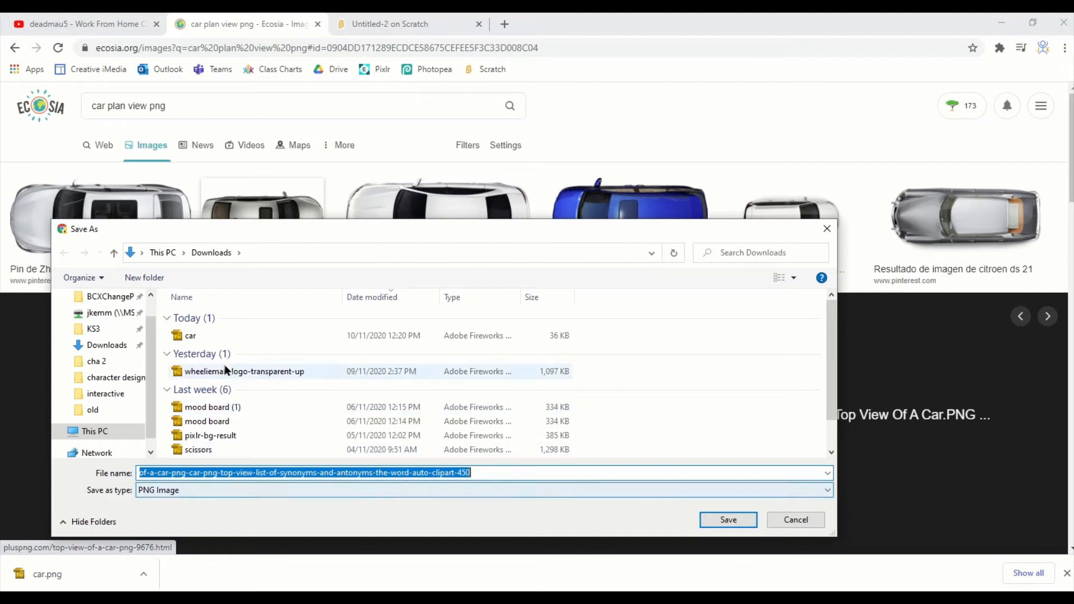
left_click(210, 334)
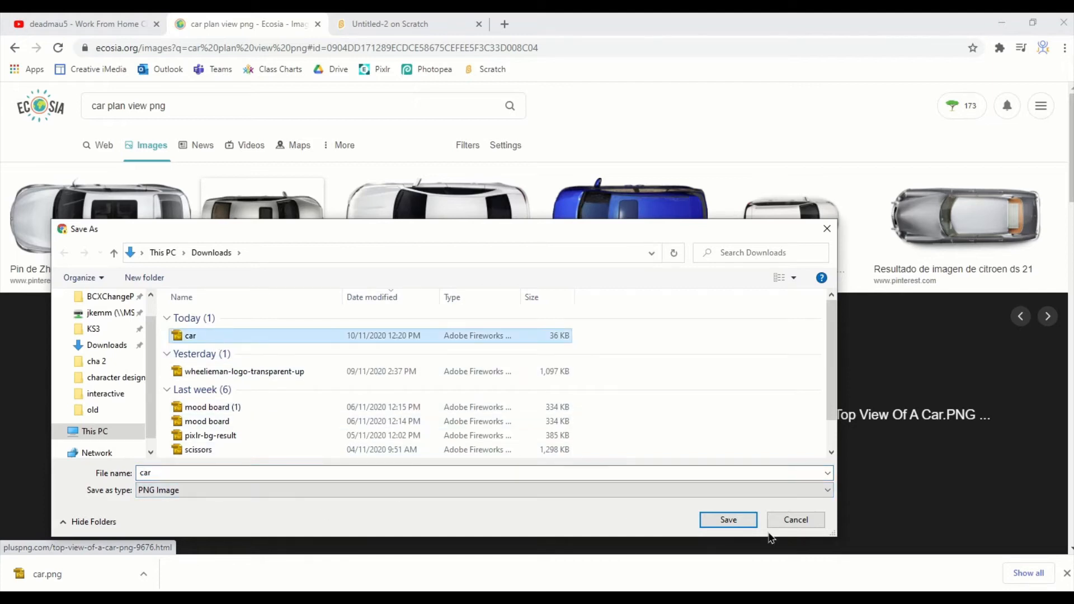
left_click(728, 520)
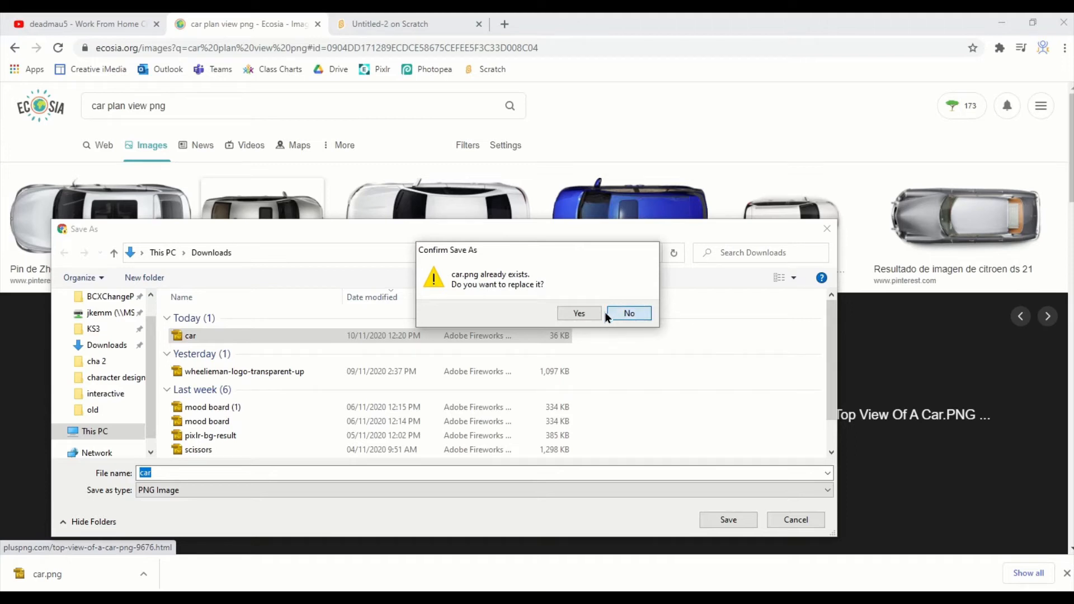
left_click(579, 314)
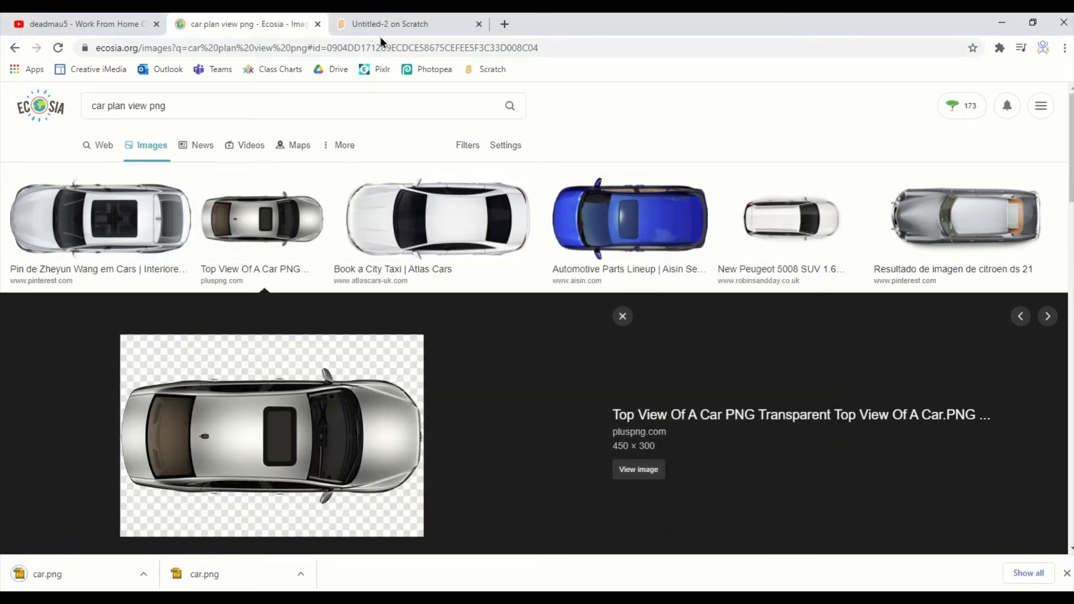
- Upload the car image from Downloads as a new sprite in the Scratch project
left_click(392, 23)
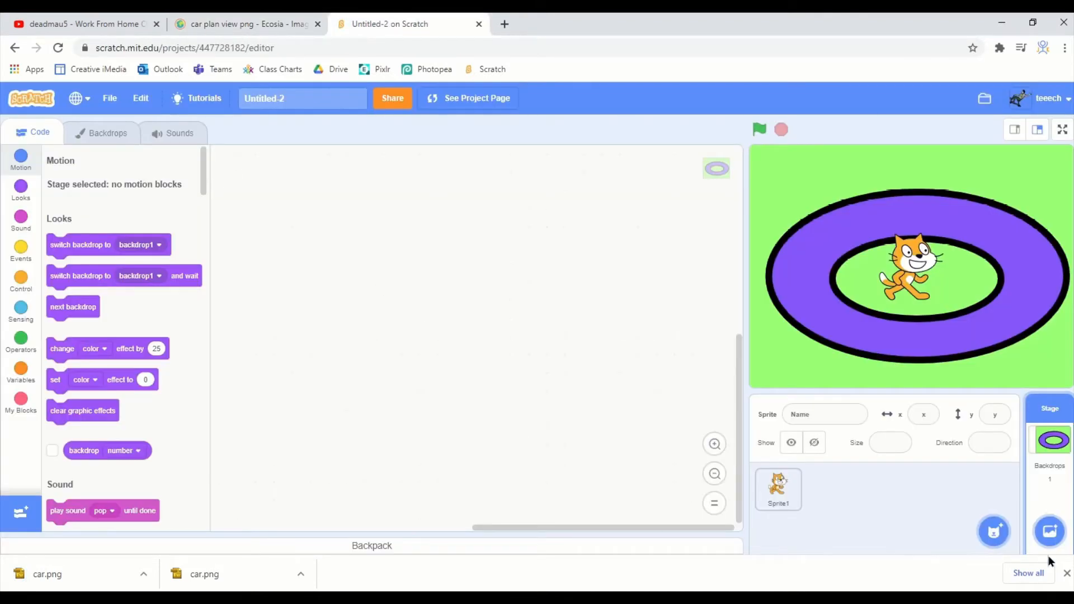
mouse_move(993, 531)
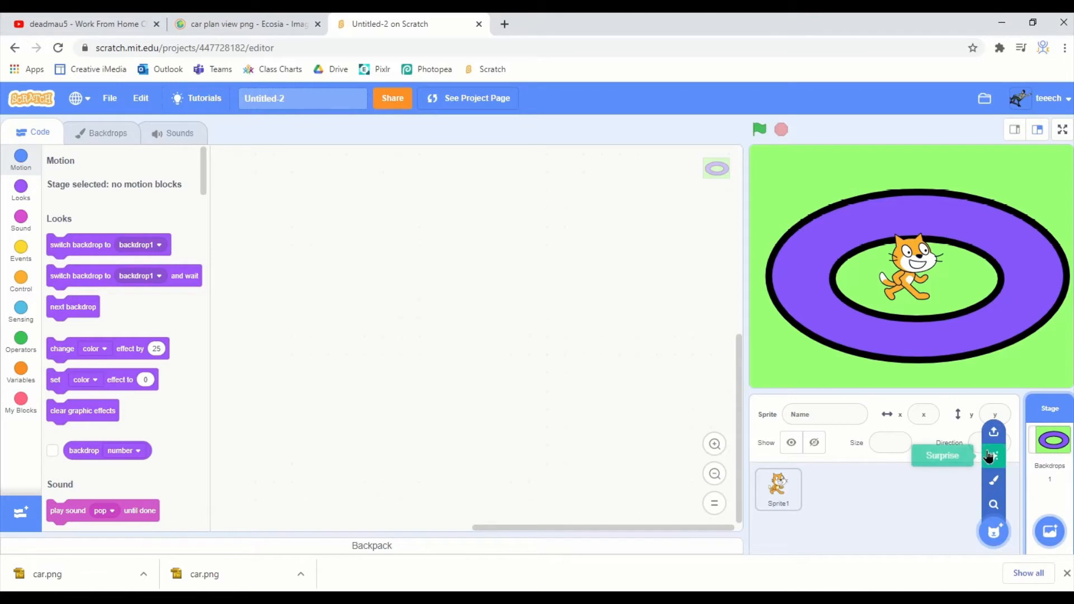
left_click(994, 432)
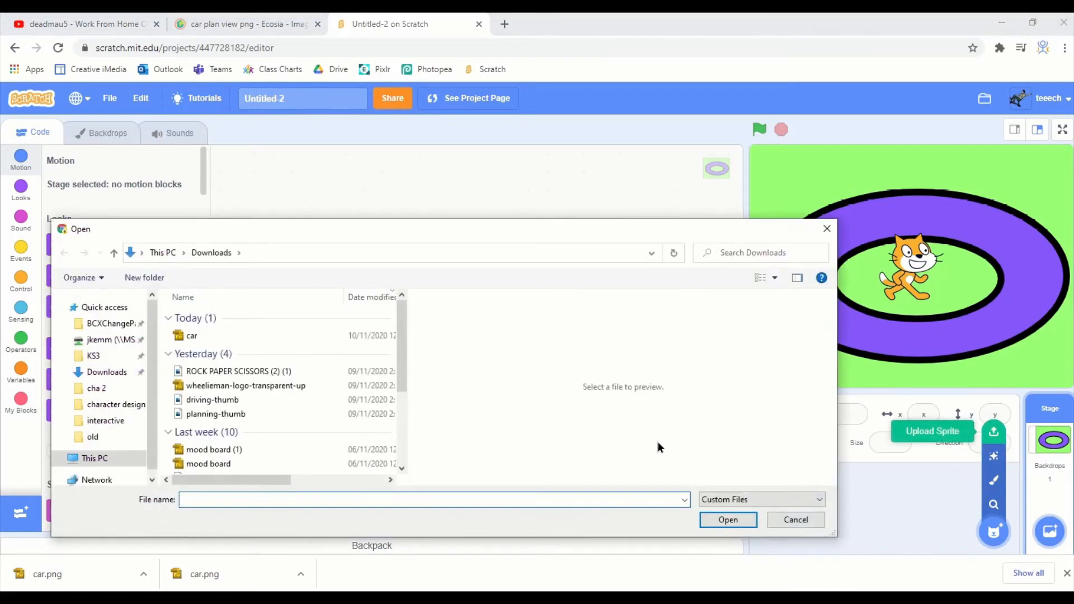
double_click(185, 336)
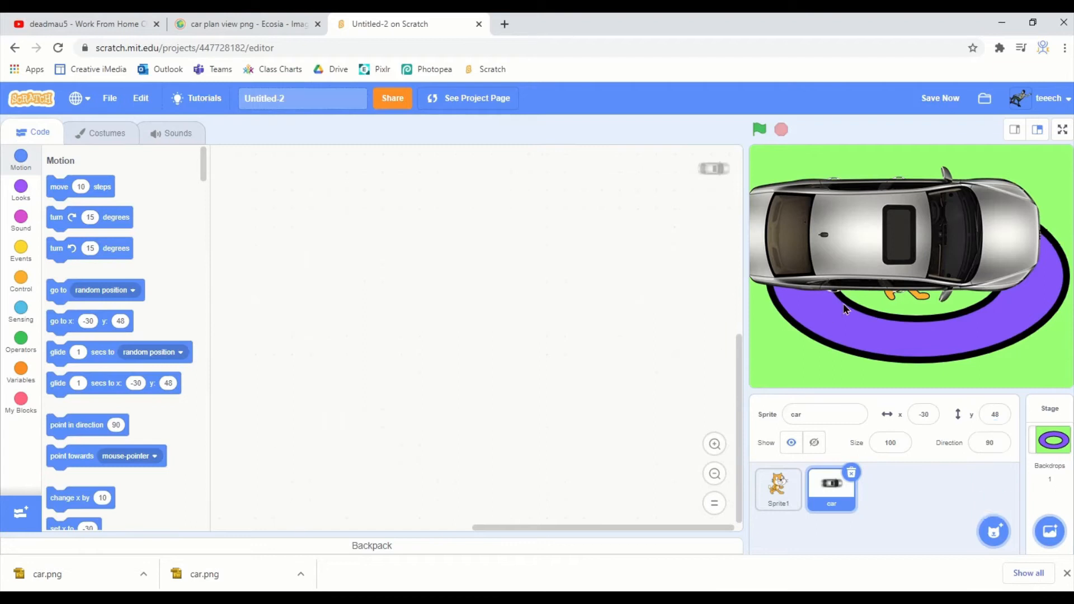
- Set the car sprite's size to 30
left_click(884, 444)
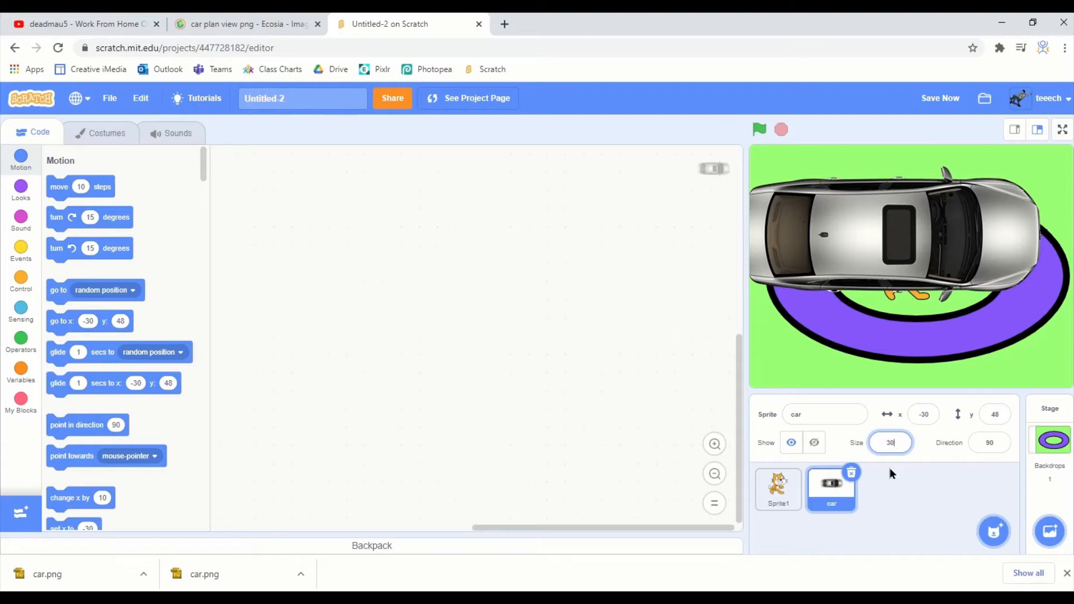
type("30")
key("Return")
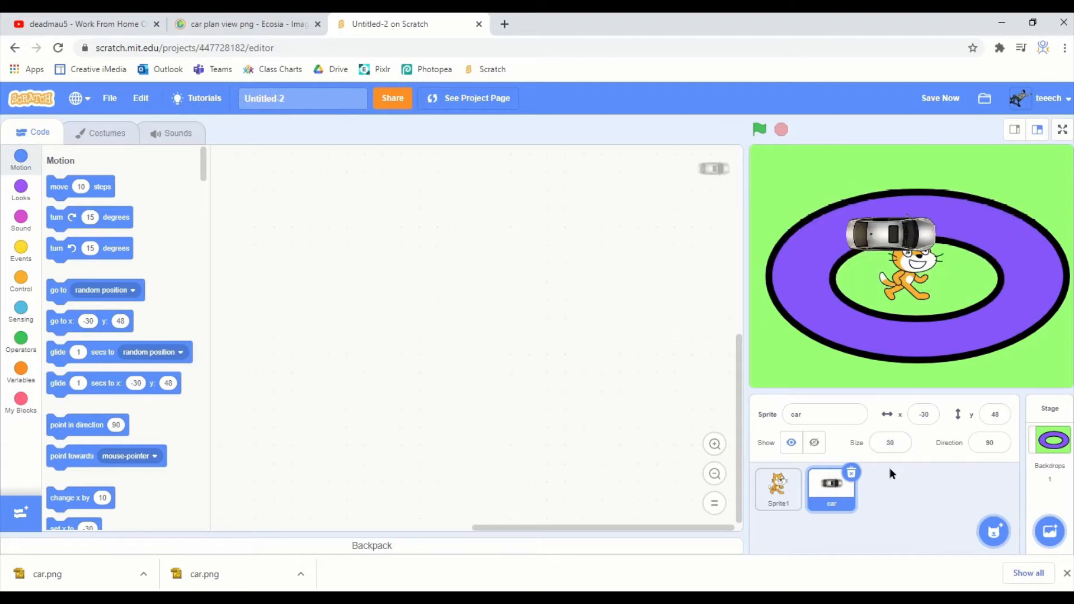
- Set the car sprite's size to 15 and place it on the track's upper-left curve at about x -124, y 49
left_click(896, 445)
type("15")
key("Return")
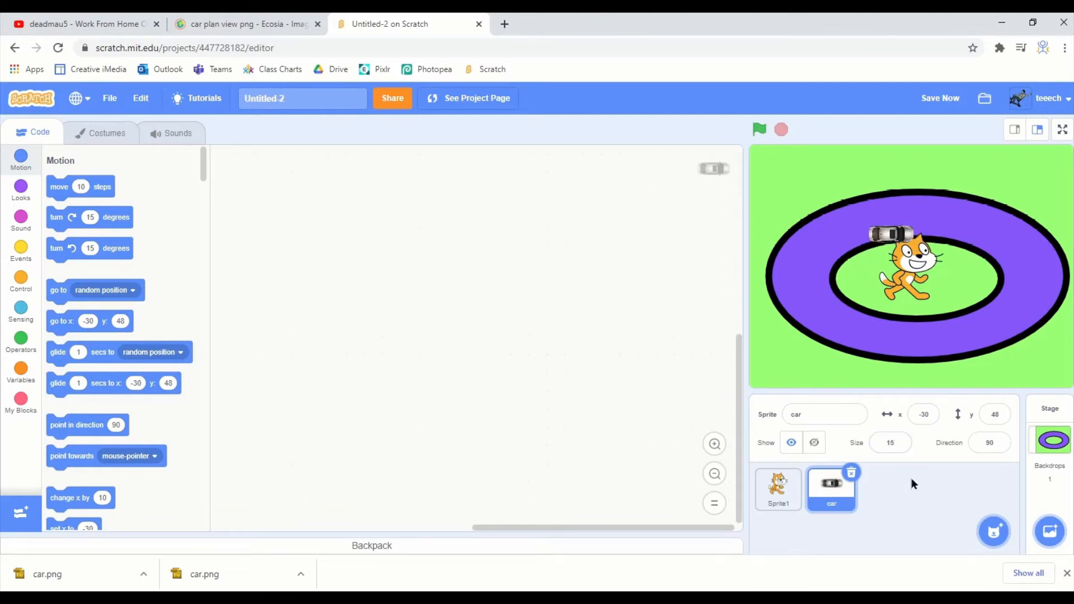
left_click_drag(881, 235, 816, 236)
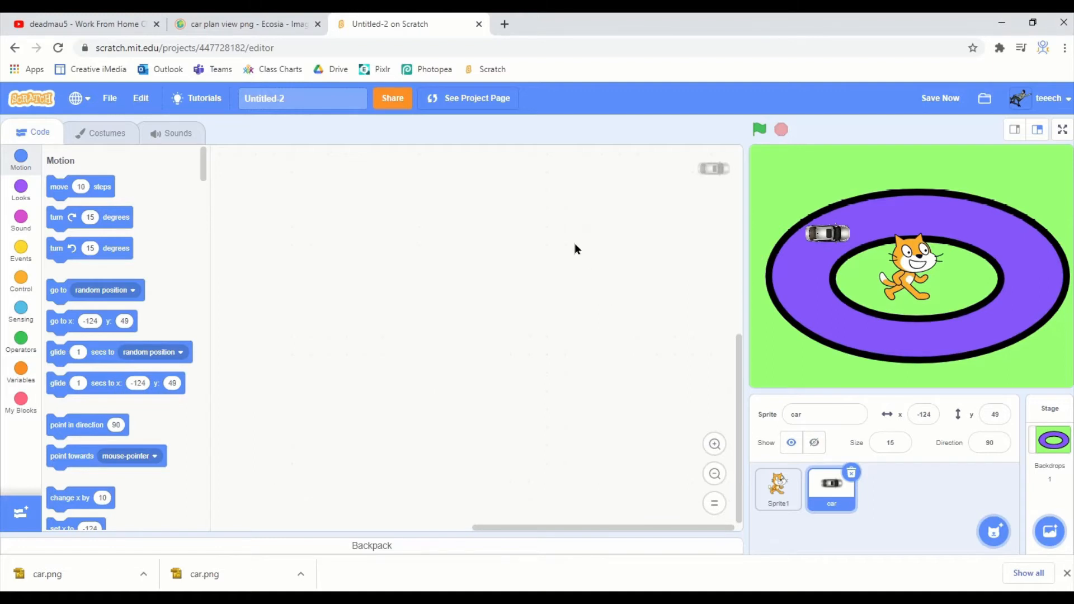
key("alt+Tab")
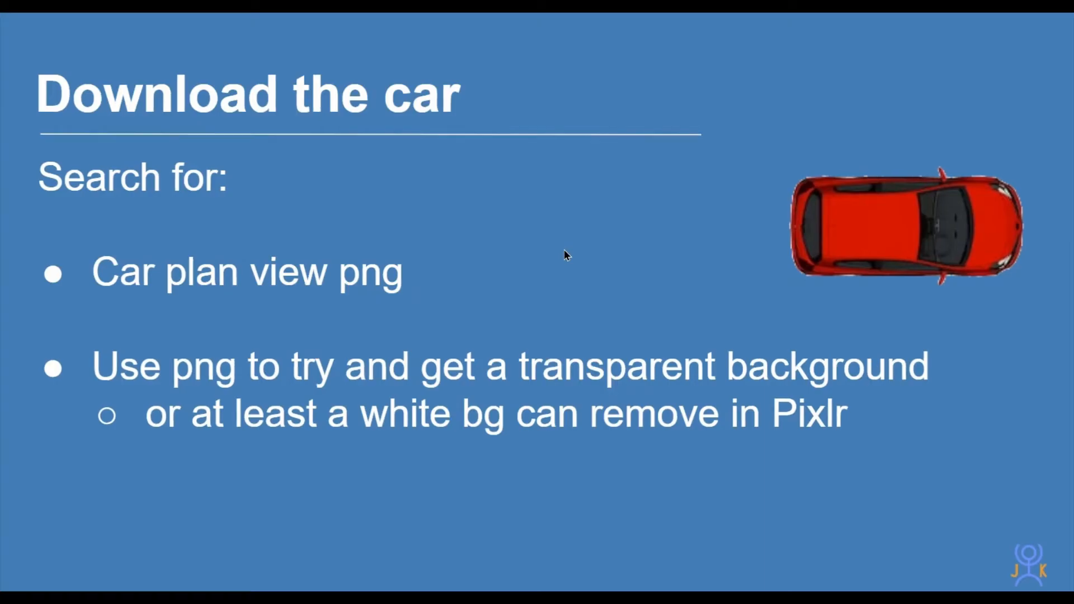
key("Right")
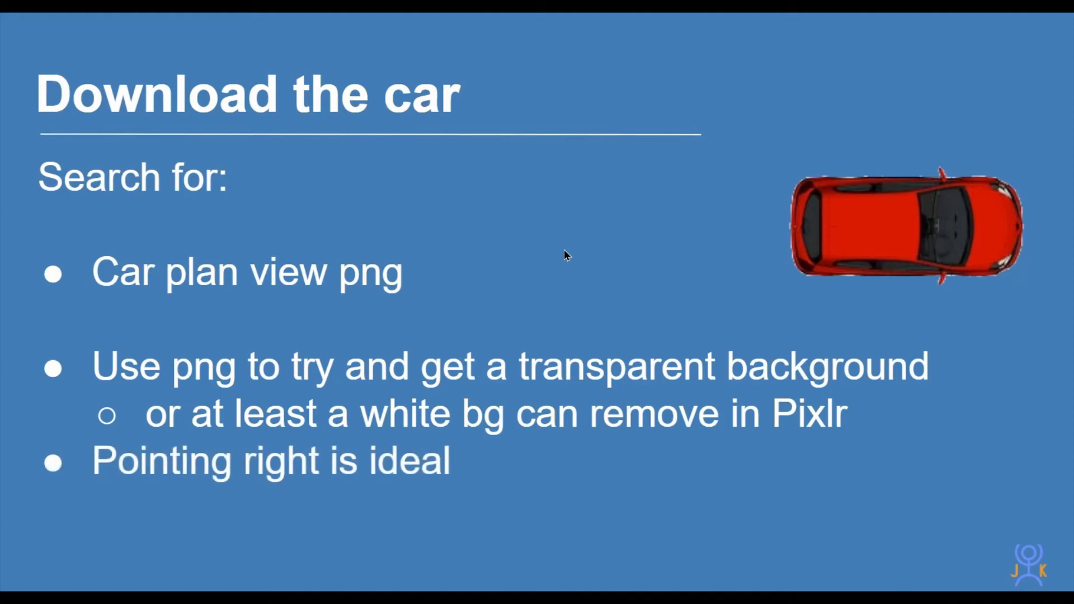
key("Right")
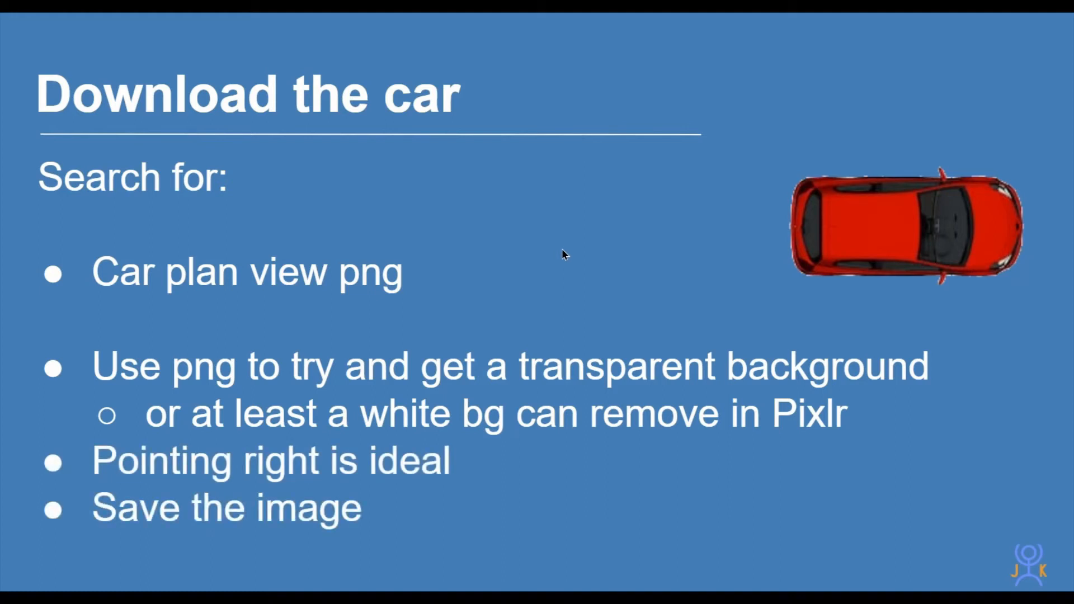
key("Right")
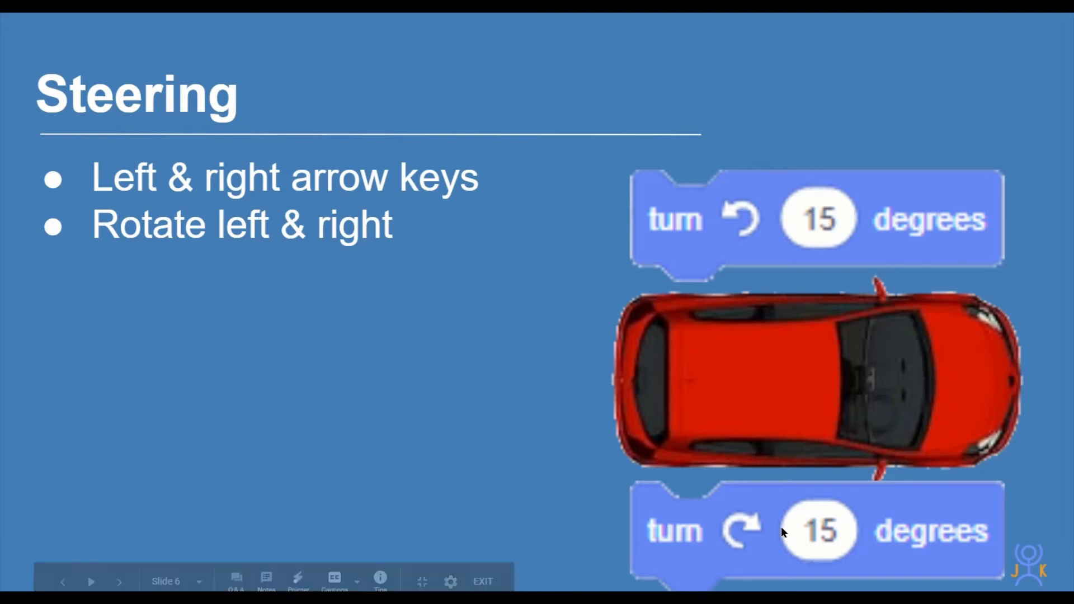
key("alt+Tab")
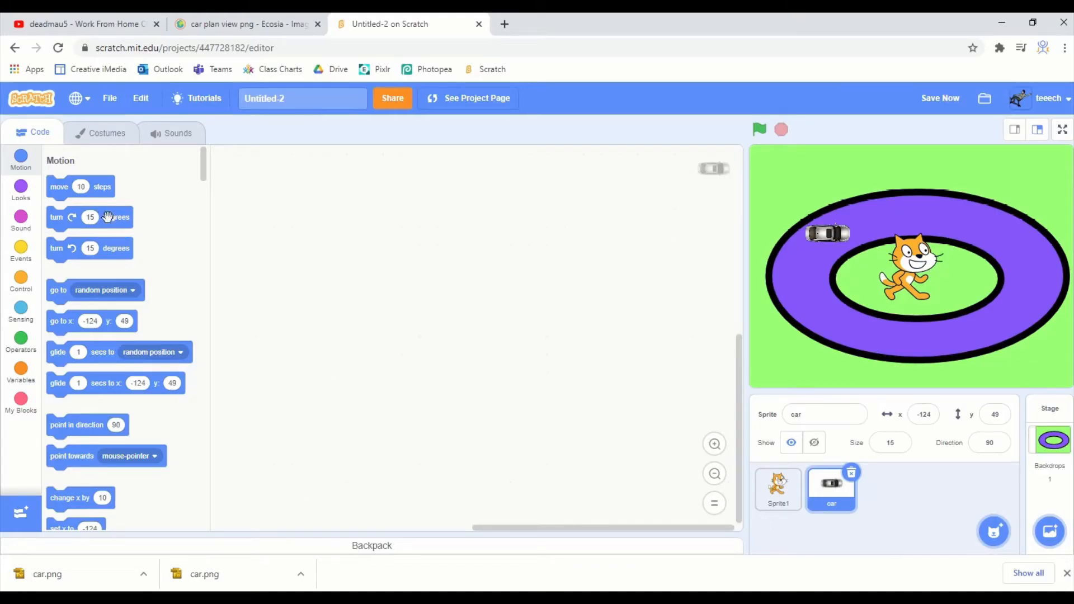
- Add clockwise and counter-clockwise turn 15 degrees blocks to the car, attaching the counter-clockwise one under a "when left arrow key pressed" event
left_click_drag(106, 217, 362, 217)
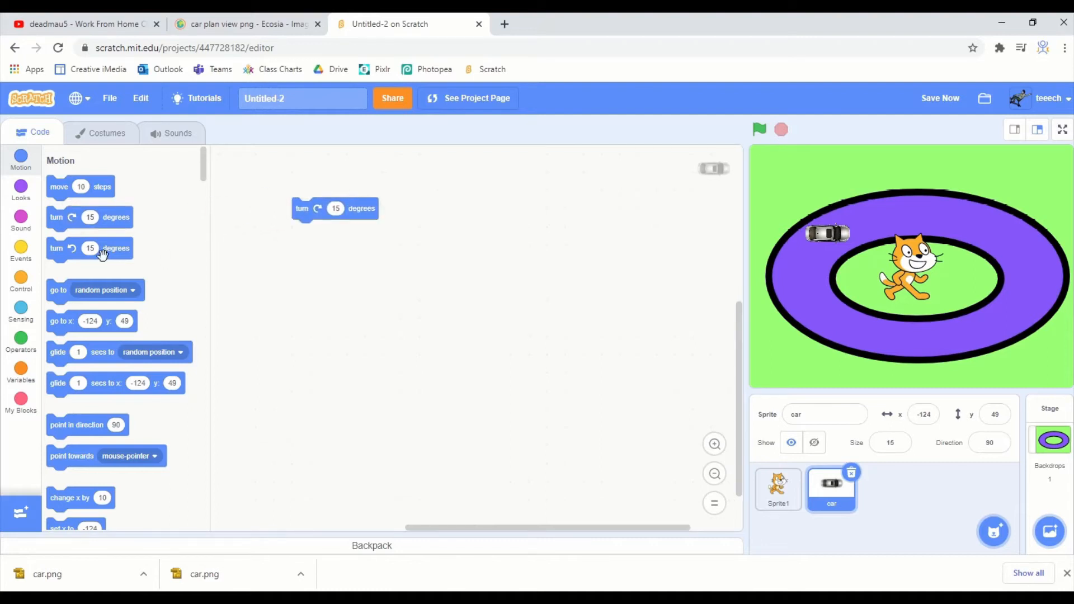
left_click_drag(119, 255, 376, 280)
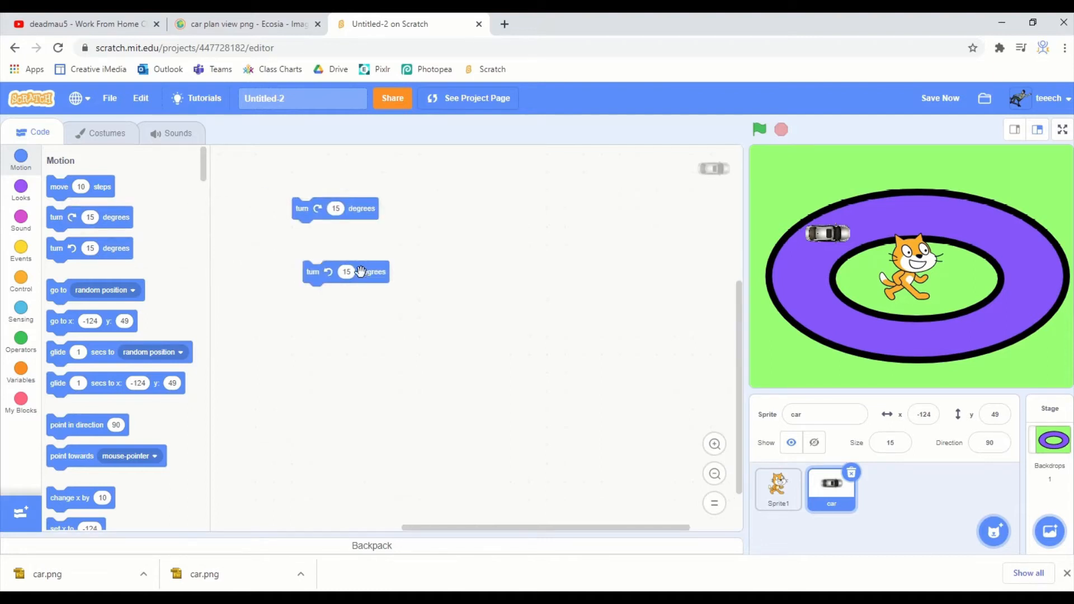
left_click(21, 250)
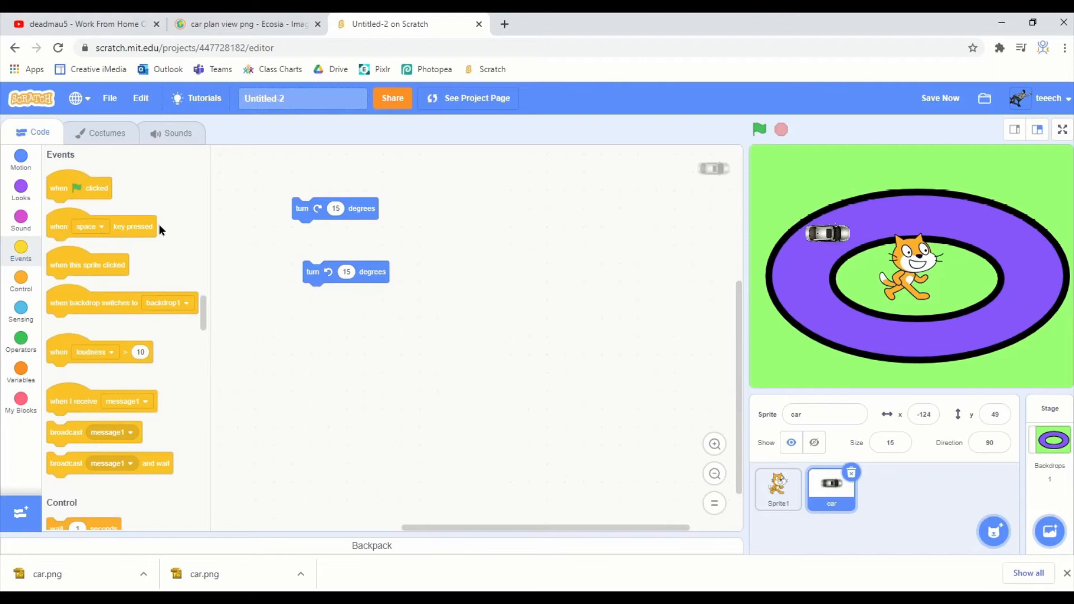
left_click_drag(144, 228, 638, 192)
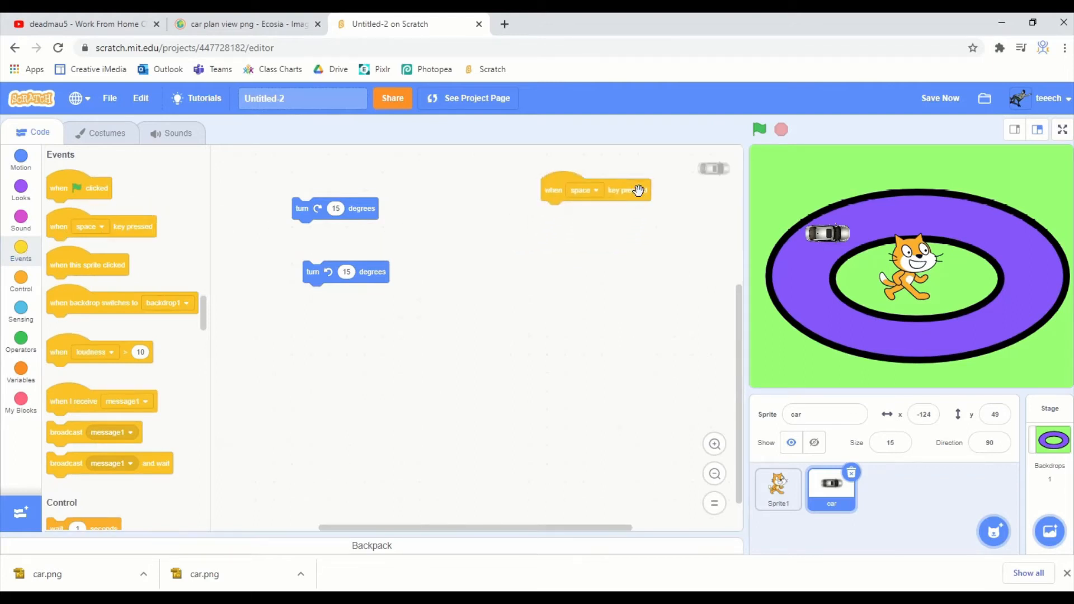
left_click(594, 195)
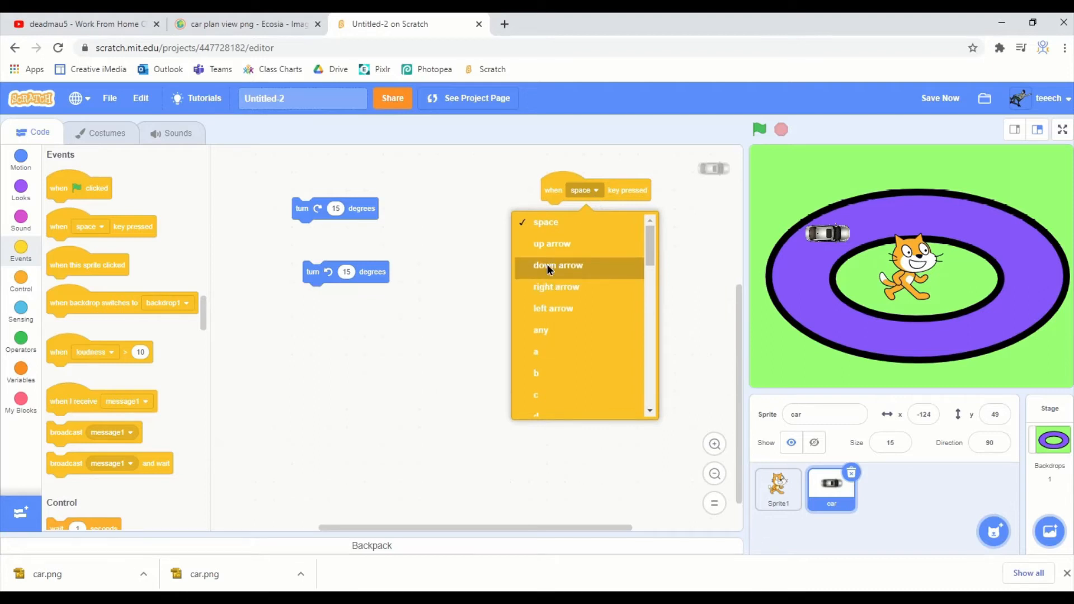
left_click(547, 310)
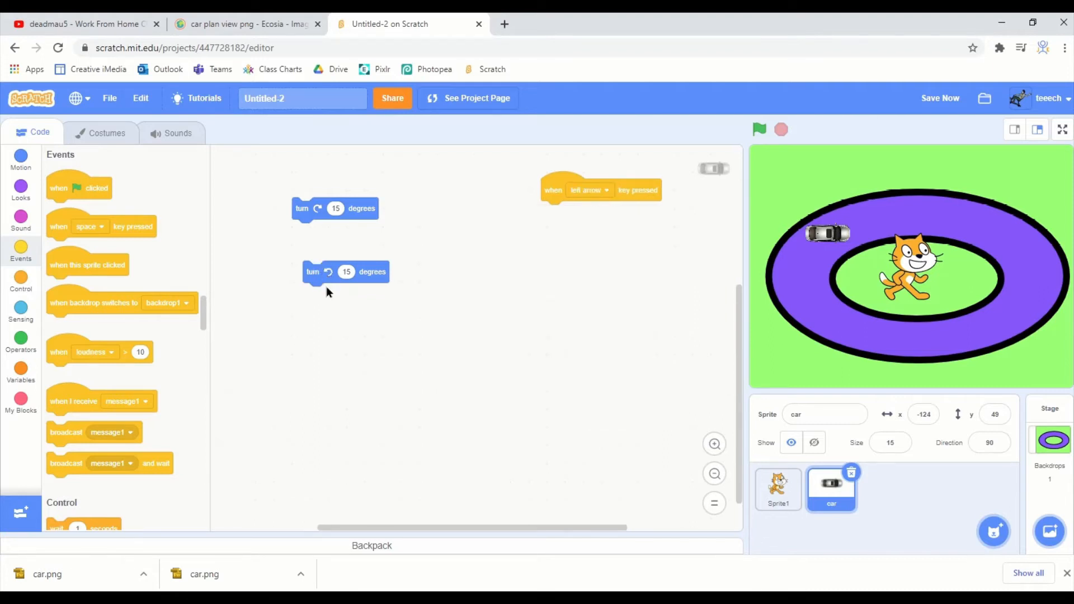
left_click_drag(327, 267, 540, 209)
- Add a "when right arrow key pressed" event below the left-arrow script and attach the clockwise turn 15 degrees block to it
left_click_drag(127, 228, 624, 264)
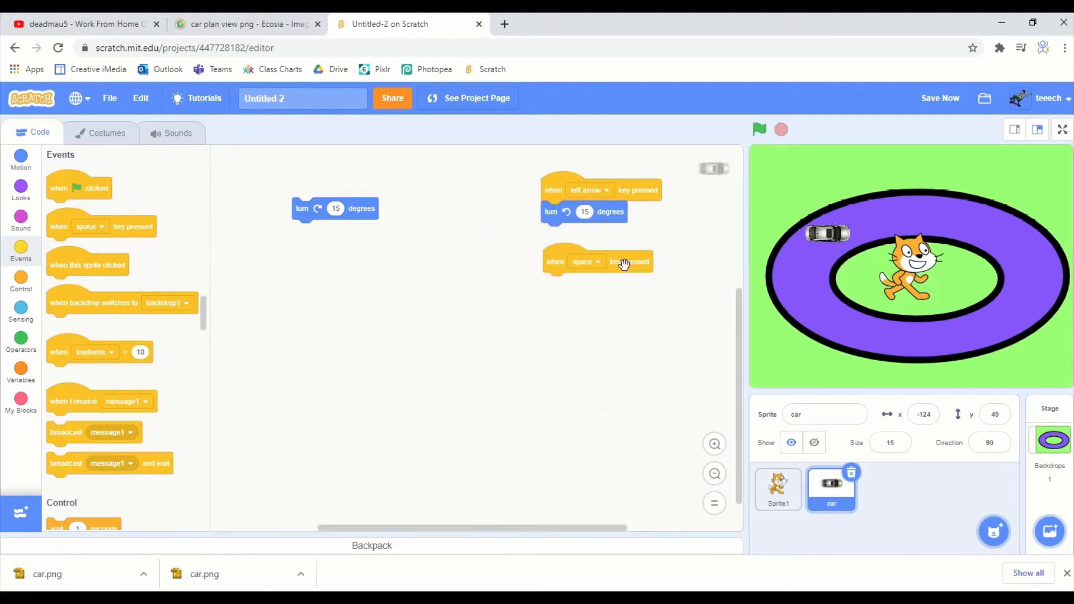
left_click(584, 263)
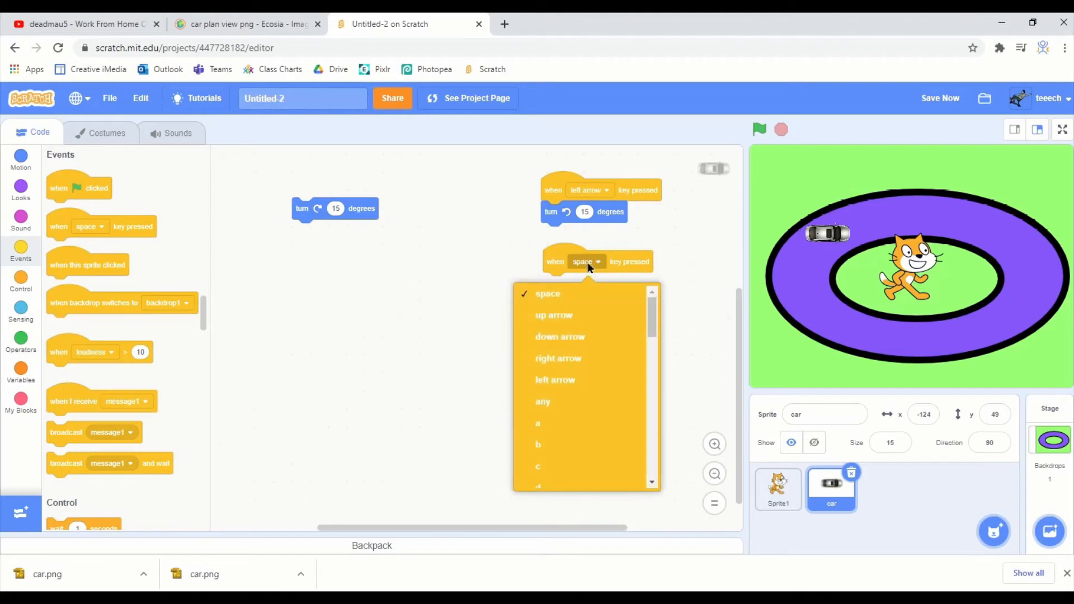
left_click(566, 353)
left_click_drag(366, 215, 625, 301)
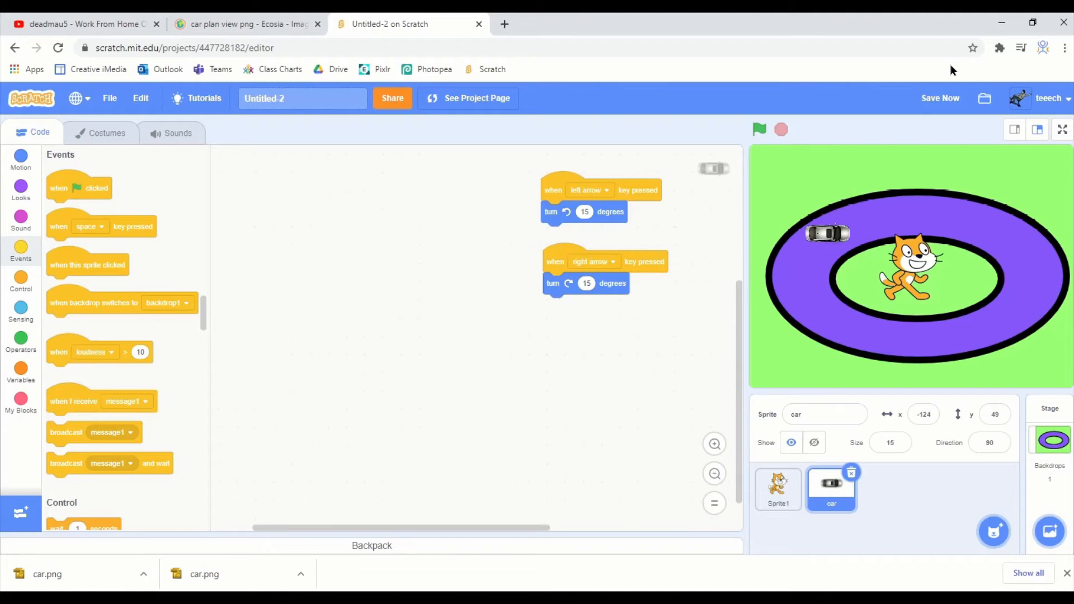
- Test both steering scripts by rotating the car counter-clockwise and clockwise on the stage
key("Left")
key("Left")
key("Left")
key("Left")
key("Left")
key("Left")
key("Left")
key("Left")
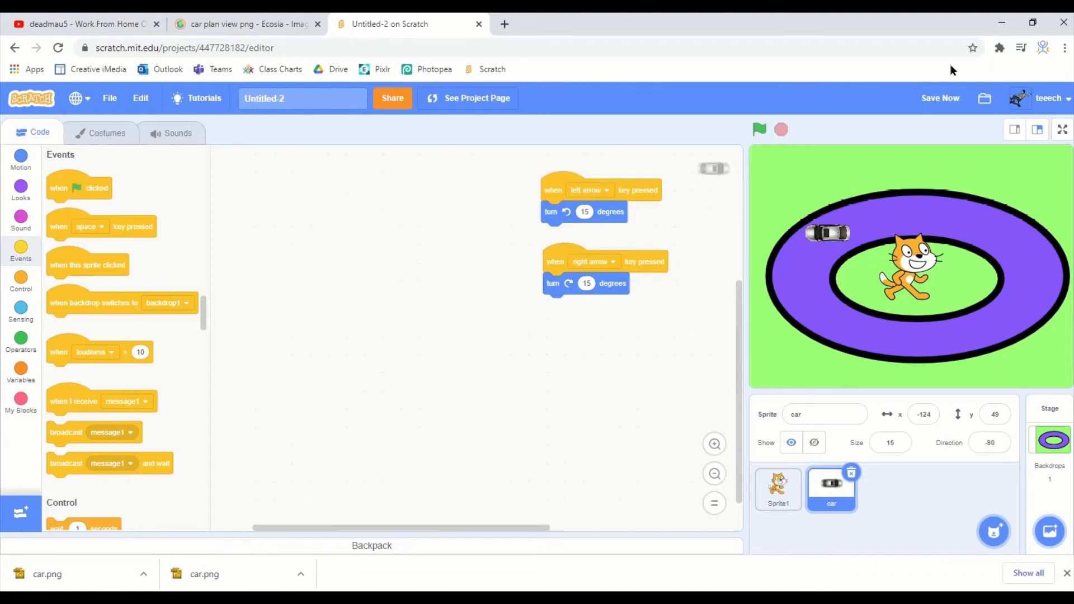
key("Right")
key("Right")
key("Right")
key("Right")
key("Right")
key("Right")
key("Right")
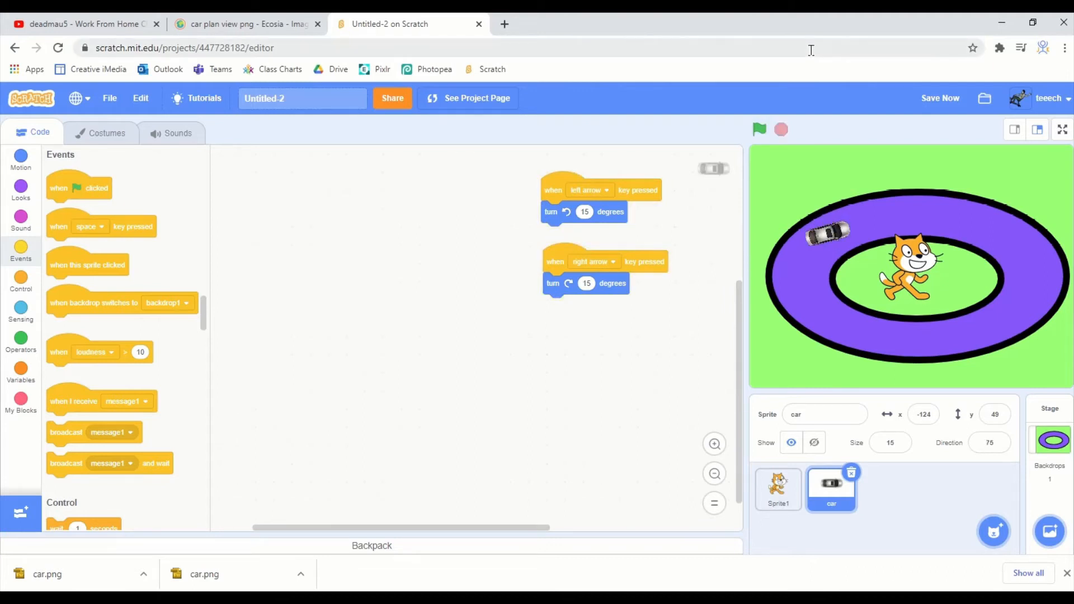
key("Right")
key("Right")
key("Right")
key("Right")
key("Right")
key("Right")
key("Right")
key("Right")
key("Right")
key("Right")
key("Right")
key("Right")
key("Right")
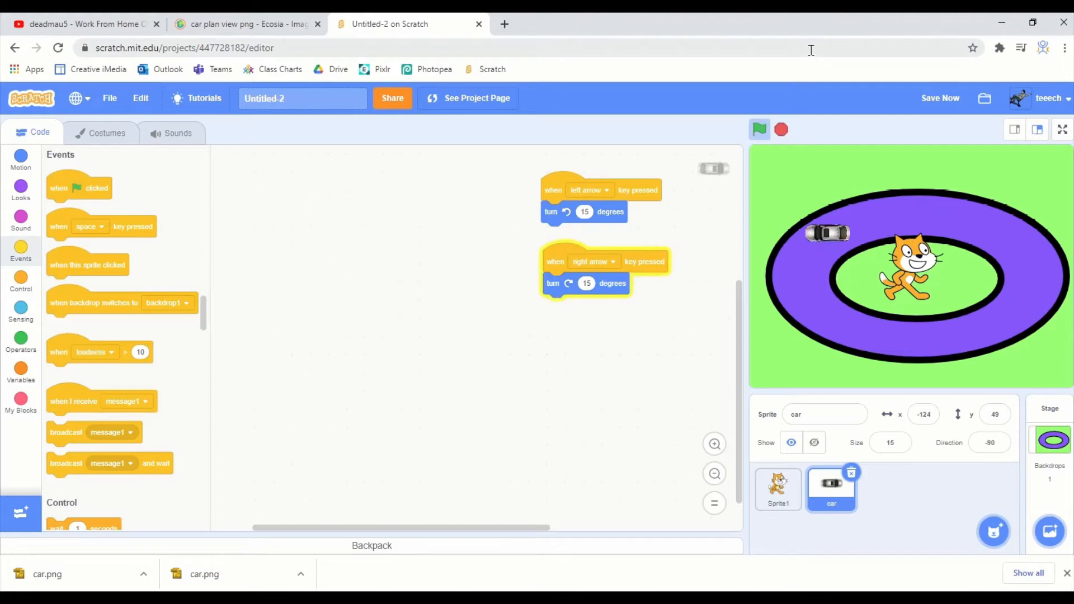
key("Right")
key("Right")
key("Right")
key("Right")
key("Right")
key("Right")
key("Right")
key("Right")
key("Right")
key("Right")
key("Right")
key("Right")
key("Right")
key("Right")
key("Right")
key("Right")
key("Right")
key("Right")
key("Right")
key("Right")
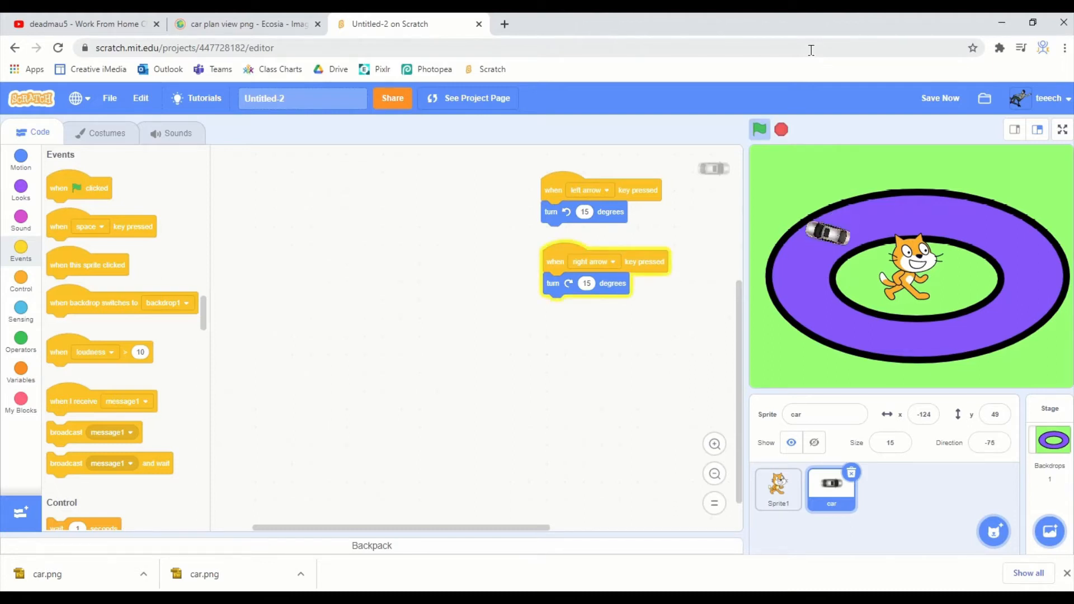
key("Right")
key("Right")
key("Right")
key("Right")
key("Right")
key("Right")
key("Right")
key("Right")
key("Right")
key("Right")
key("Right")
key("Right")
key("Right")
key("Right")
key("Right")
key("Right")
key("Right")
key("Right")
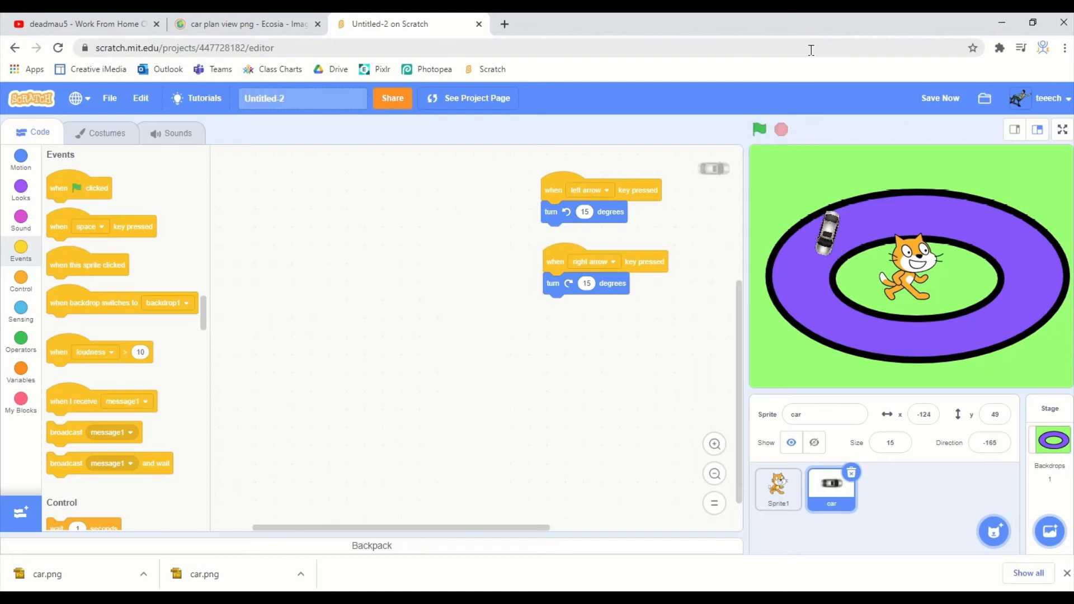
key("alt+Tab")
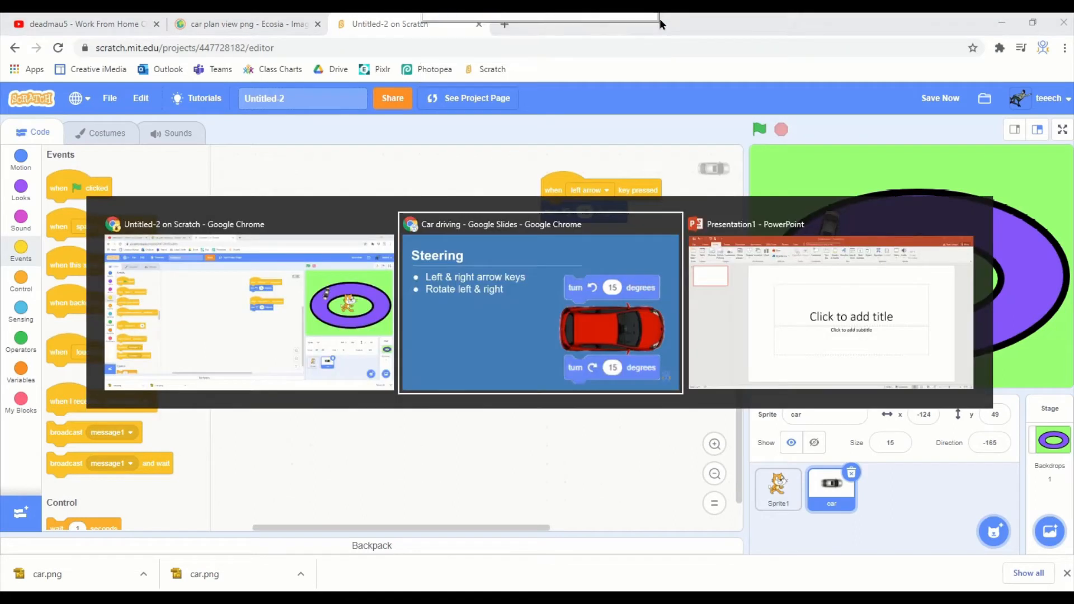
key("Left")
key("Right")
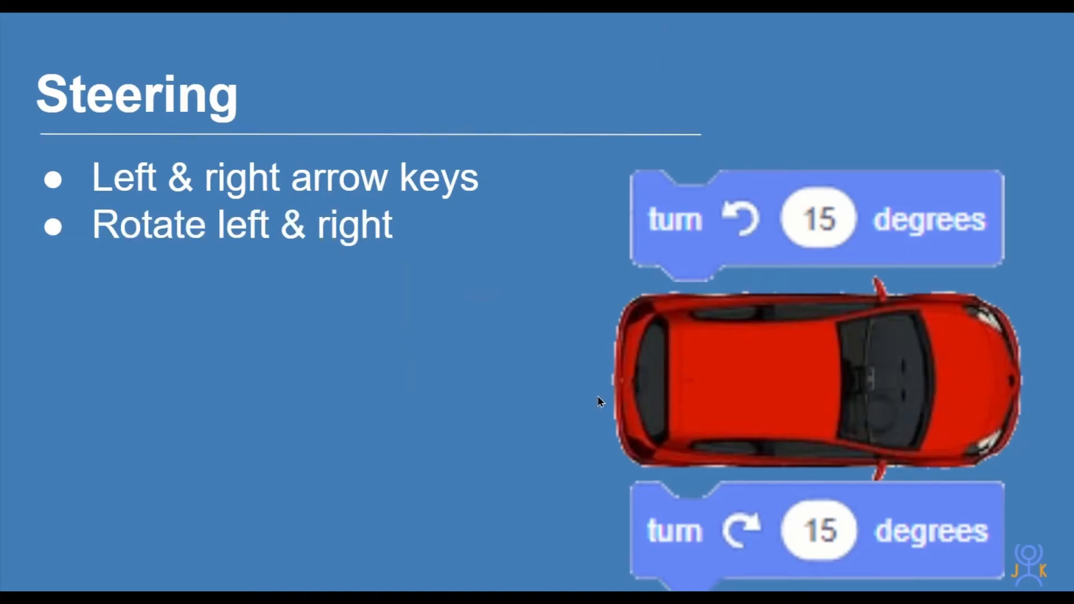
key("Right")
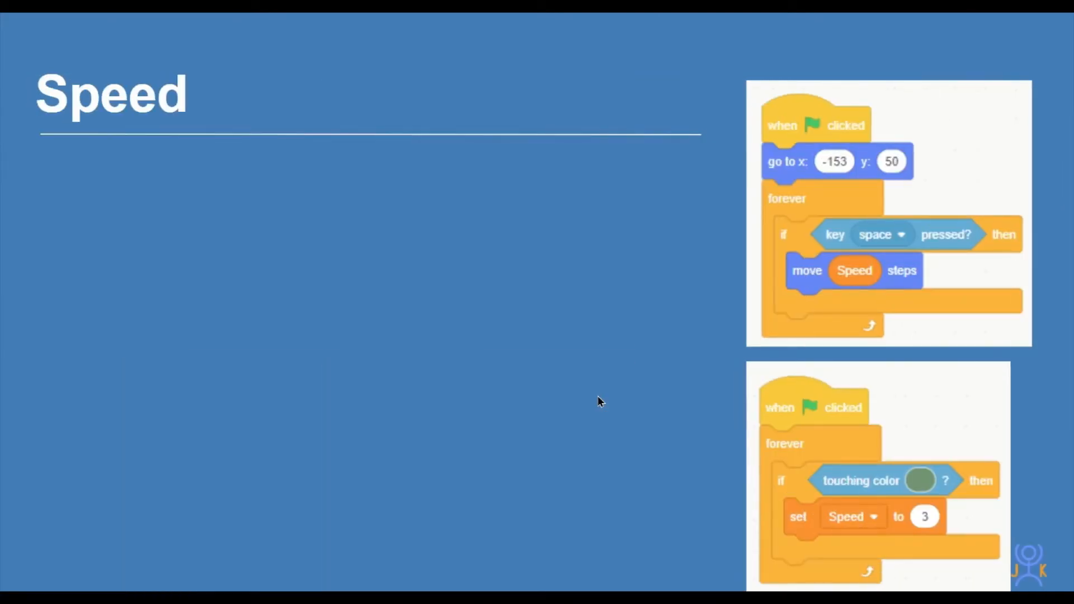
key("Right")
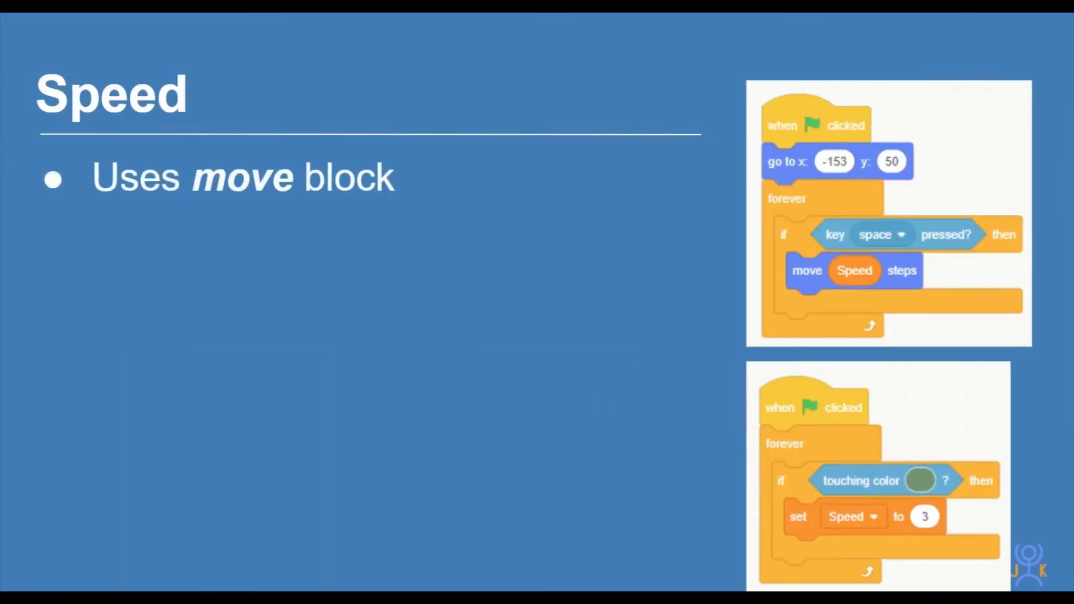